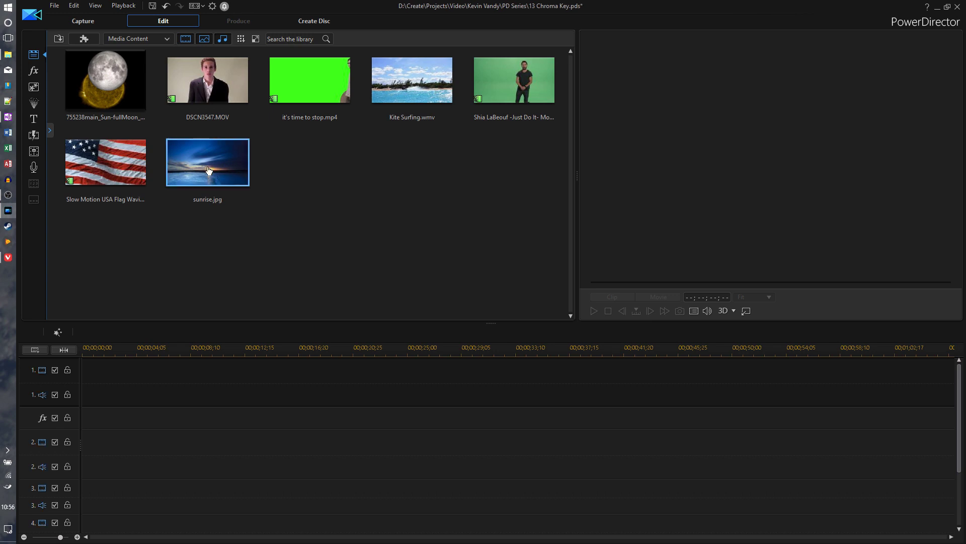
Step: Place sunrise.jpg on video track 1 and the moon-and-sun image on video track 2
{"action": "left_click_drag", "start_coordinate": [211, 169], "coordinate": [86, 366]}
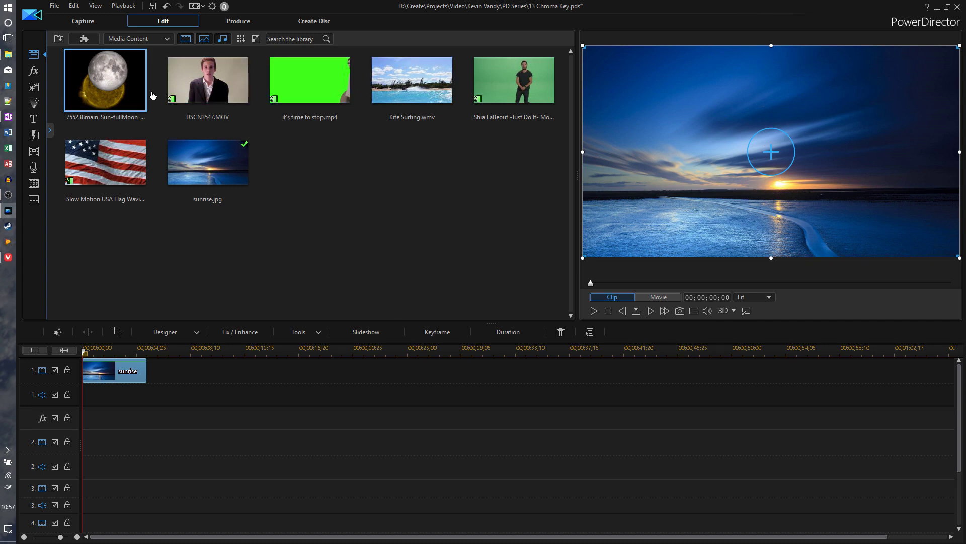
{"action": "left_click_drag", "start_coordinate": [123, 83], "coordinate": [82, 436]}
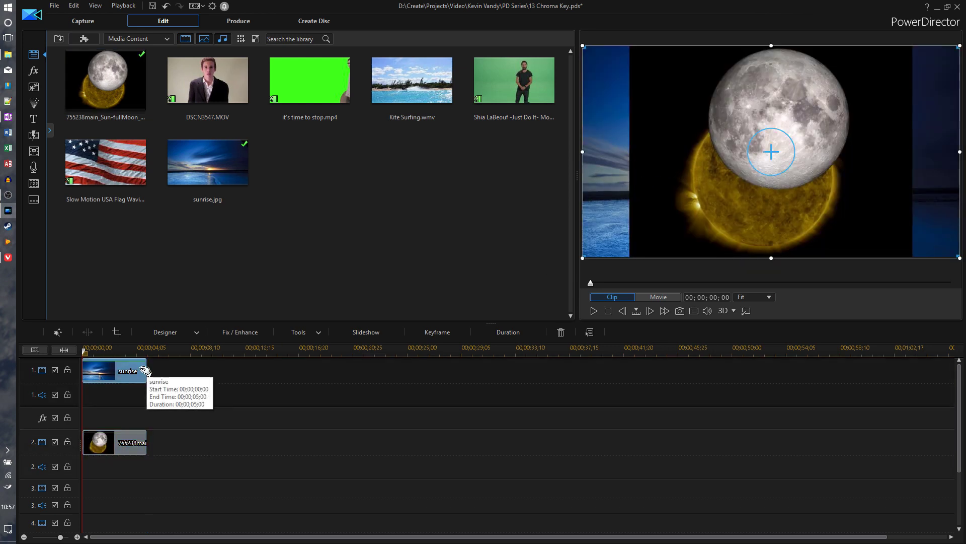
{"action": "left_click", "coordinate": [120, 438]}
{"action": "left_click", "coordinate": [119, 373]}
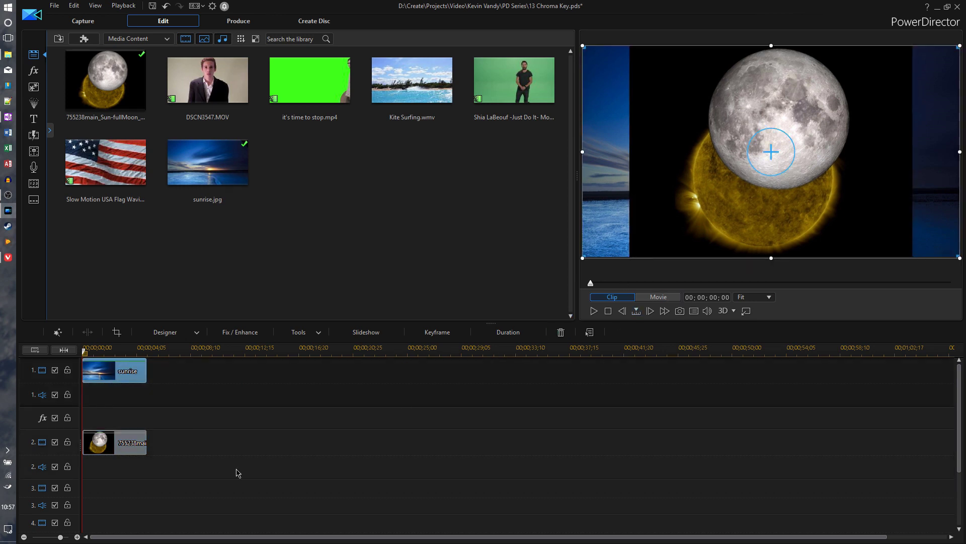
Step: Select the moon overlay clip on track 2 and bring up its editing options
{"action": "left_click", "coordinate": [188, 407]}
{"action": "left_click", "coordinate": [128, 442]}
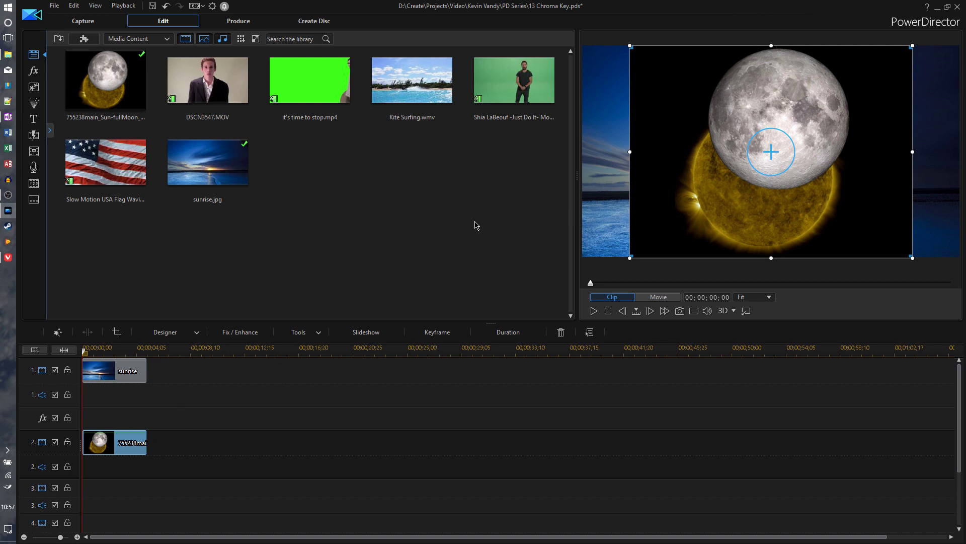
{"action": "left_click", "coordinate": [281, 387]}
{"action": "left_click", "coordinate": [99, 373]}
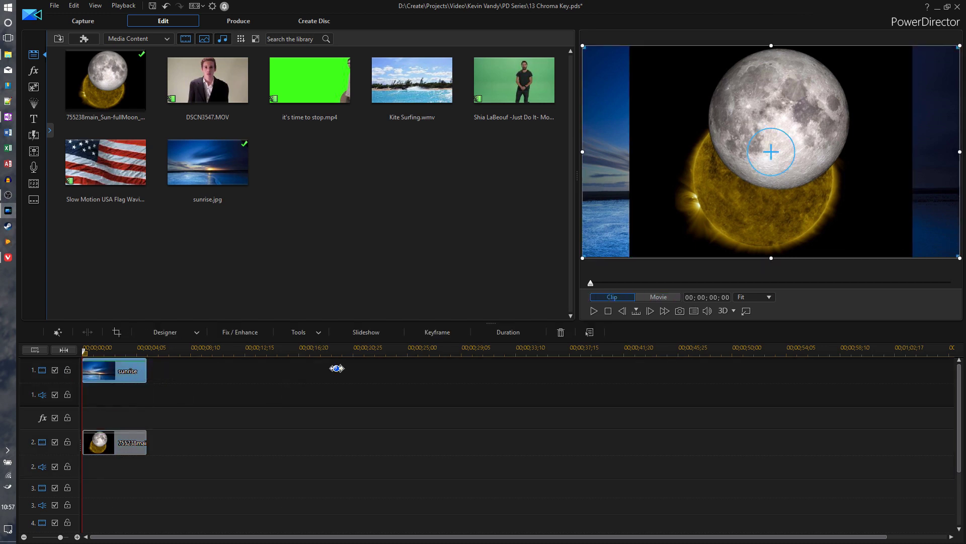
{"action": "left_click", "coordinate": [171, 422]}
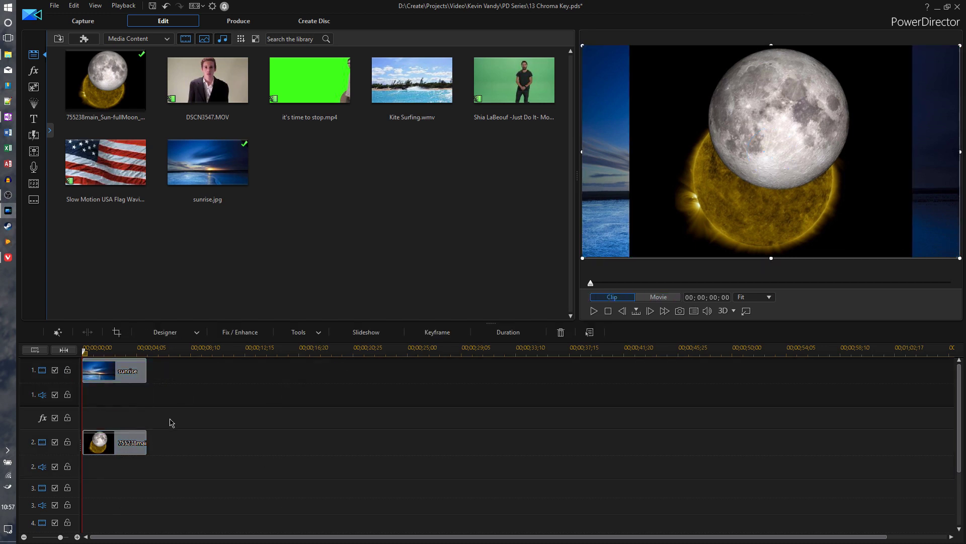
{"action": "left_click", "coordinate": [139, 436]}
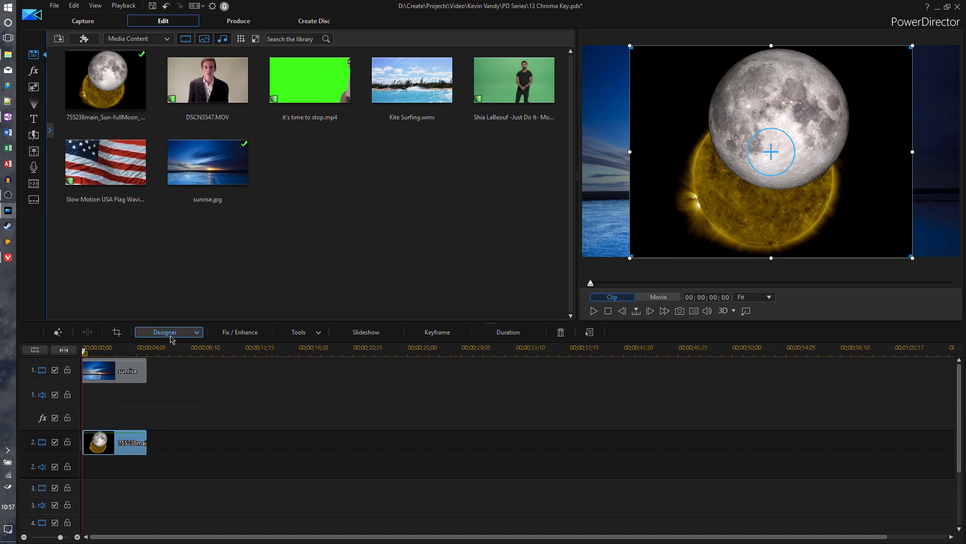
{"action": "left_click", "coordinate": [167, 405]}
{"action": "left_click", "coordinate": [121, 441]}
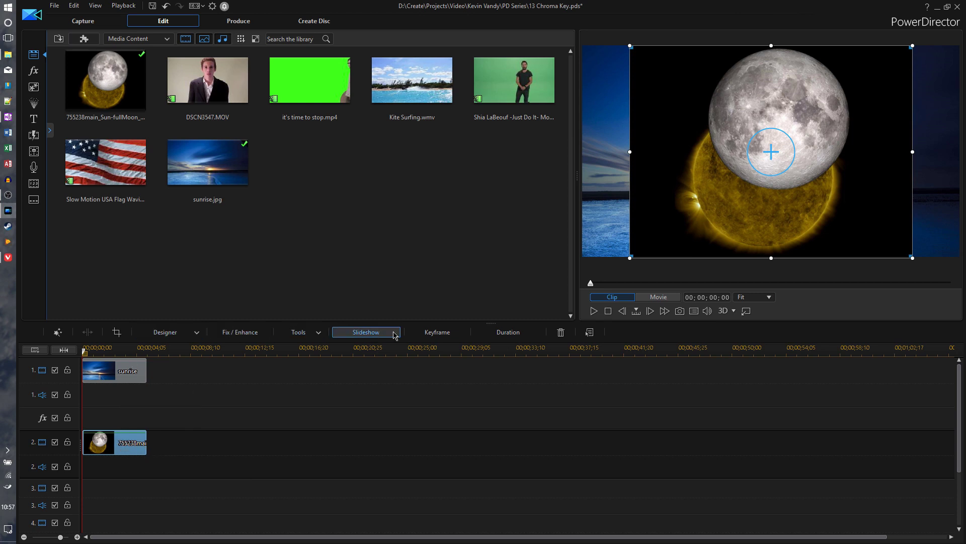
{"action": "left_click", "coordinate": [195, 332]}
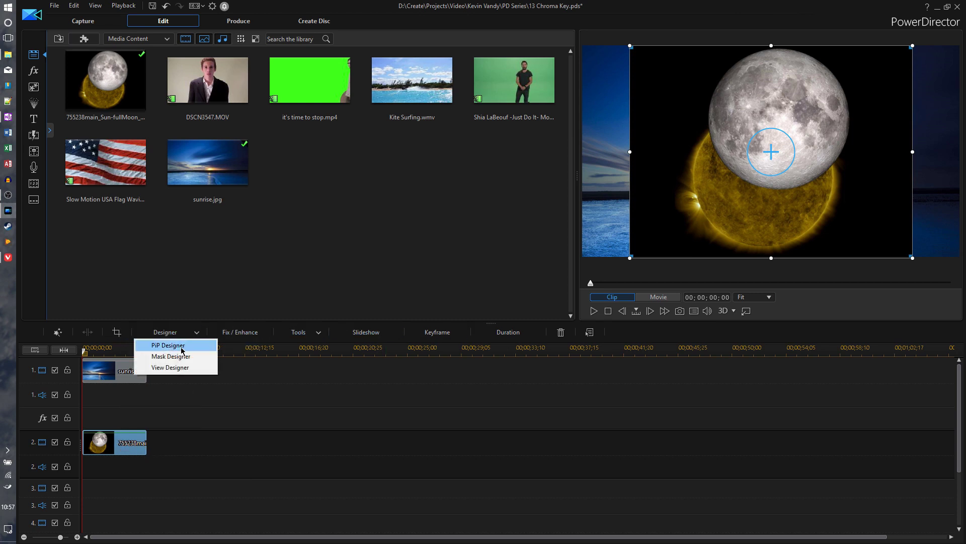
Step: Enable Chroma Key for the moon clip in PiP Designer to drop its black background
{"action": "left_click", "coordinate": [182, 347]}
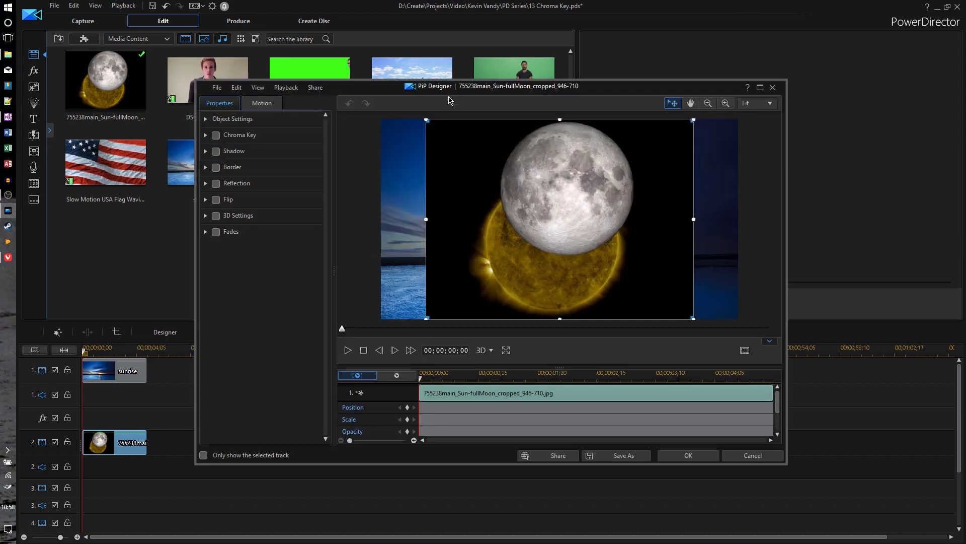
{"action": "left_click_drag", "start_coordinate": [437, 89], "coordinate": [458, 78]}
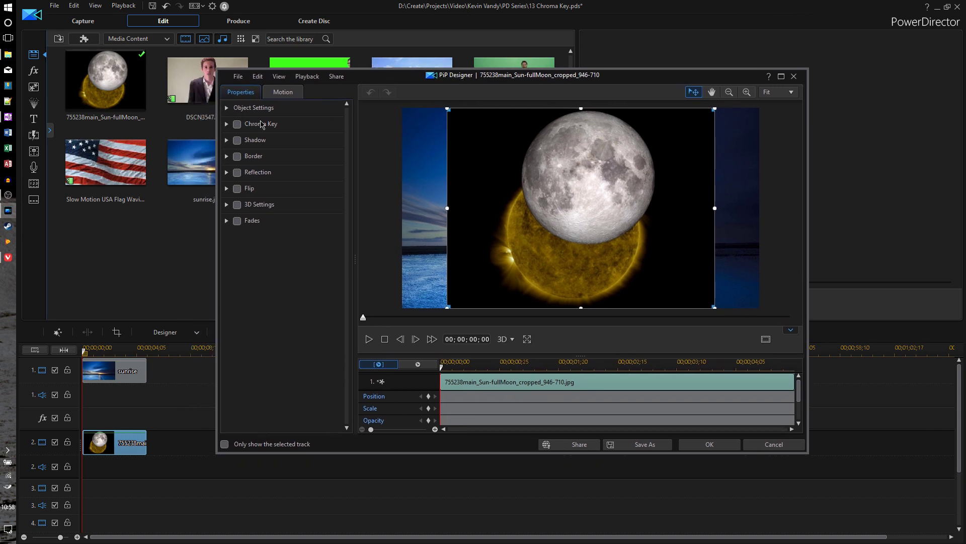
{"action": "left_click", "coordinate": [227, 123]}
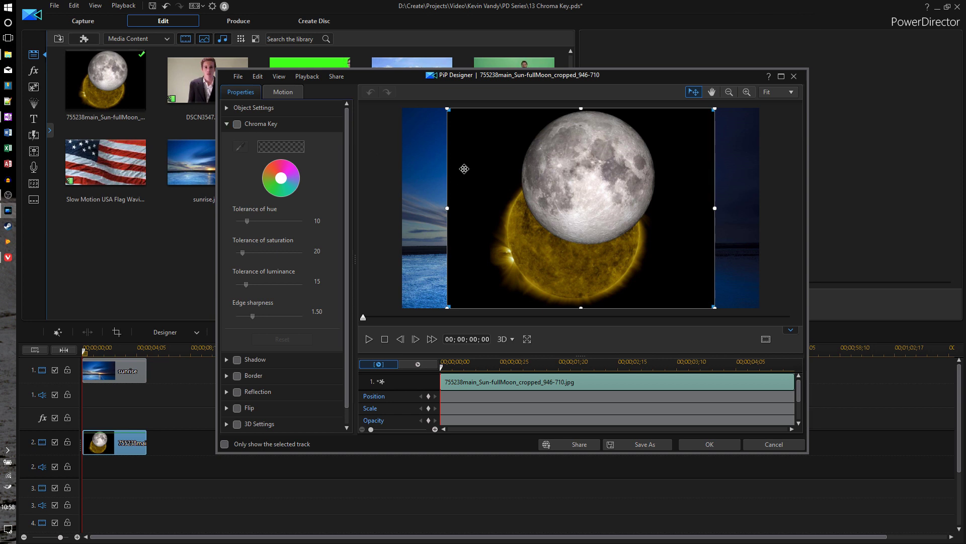
{"action": "left_click", "coordinate": [236, 126]}
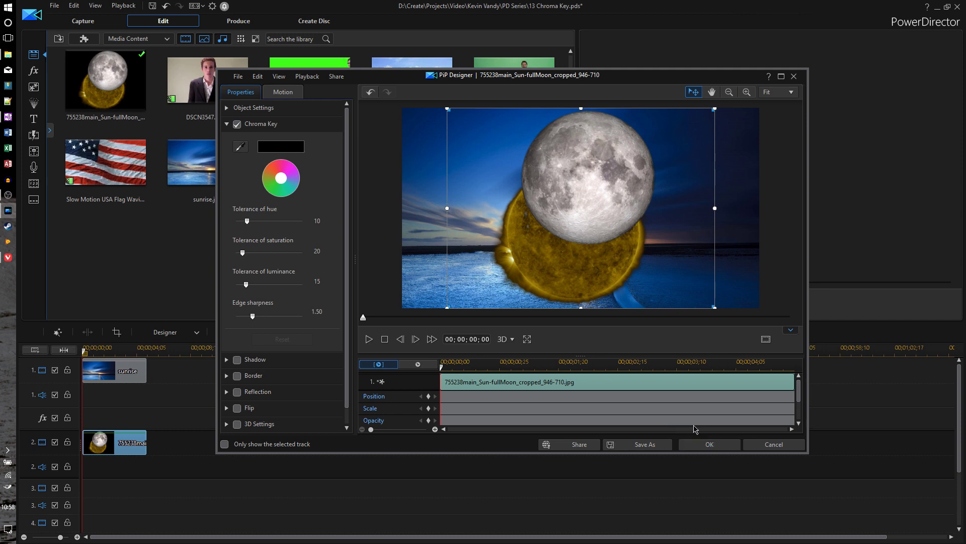
Step: Shrink the moon, move it to the upper centre of the frame, and confirm
{"action": "left_click_drag", "start_coordinate": [446, 308], "coordinate": [563, 219]}
{"action": "left_click_drag", "start_coordinate": [664, 159], "coordinate": [608, 202]}
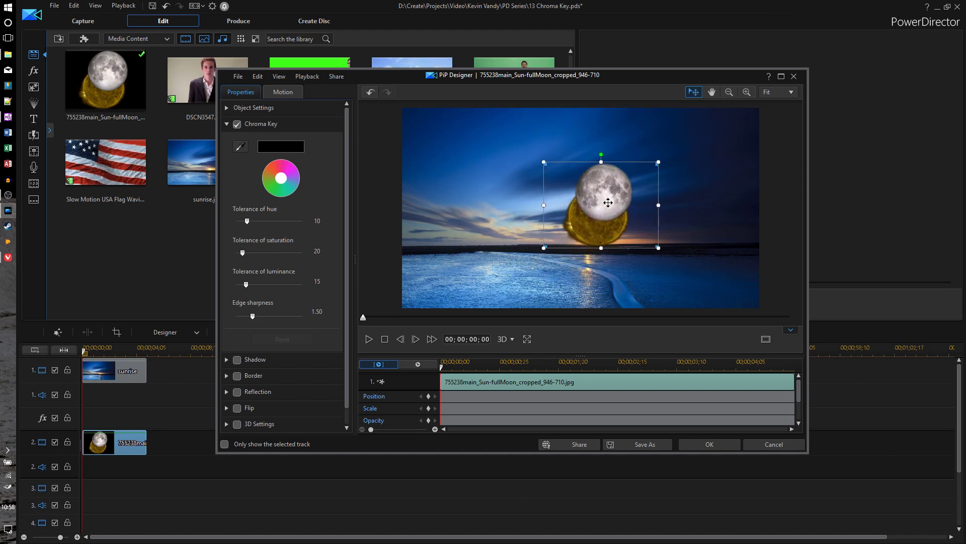
{"action": "left_click", "coordinate": [710, 444]}
{"action": "left_click", "coordinate": [356, 444]}
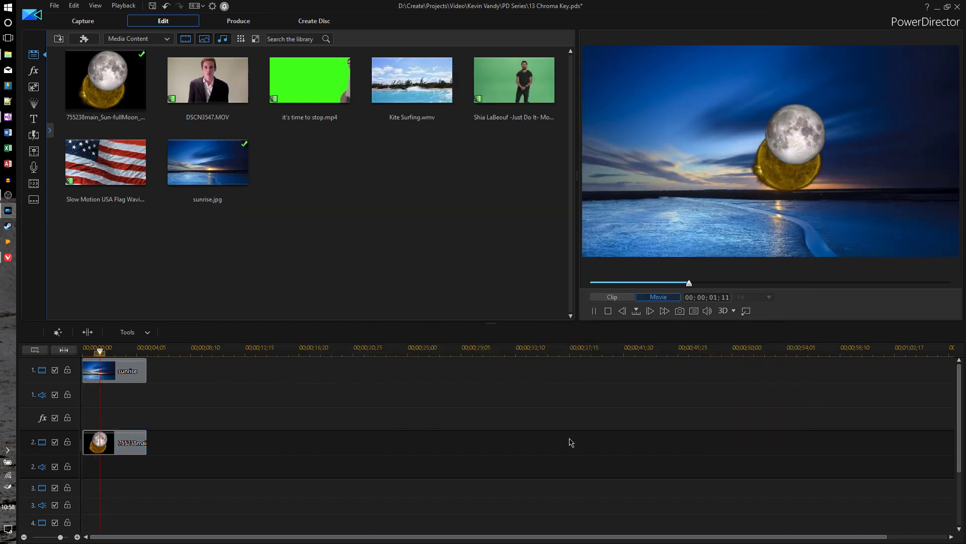
{"action": "key", "text": "space"}
Step: Shift the moon composite later and place 'it's time to stop.mp4' at the start of track 2
{"action": "left_click_drag", "start_coordinate": [92, 473], "coordinate": [899, 371]}
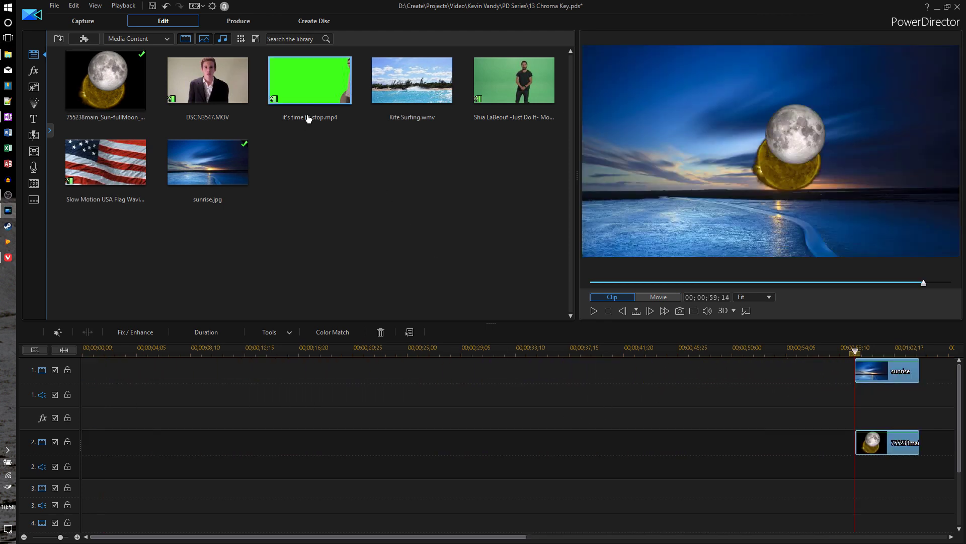
{"action": "left_click", "coordinate": [302, 82]}
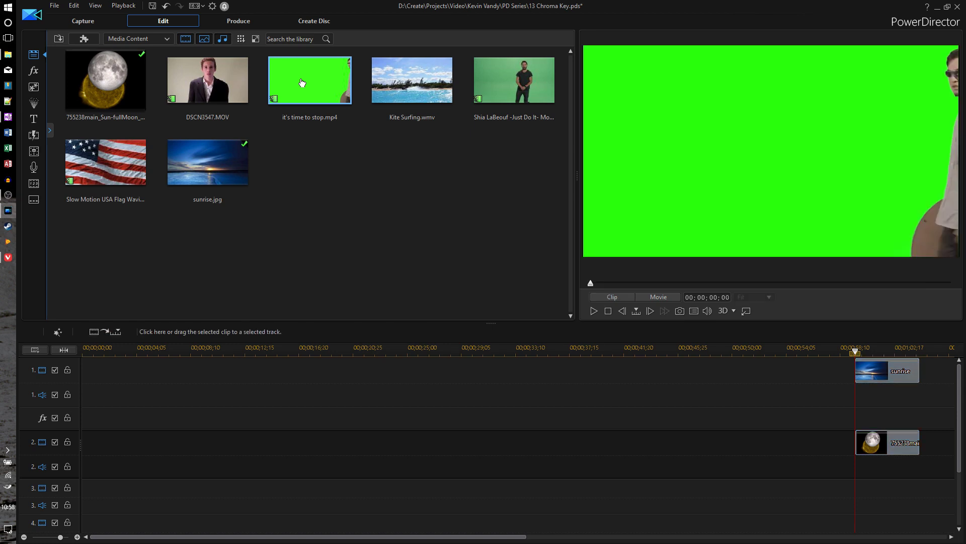
{"action": "left_click_drag", "start_coordinate": [302, 82], "coordinate": [78, 454]}
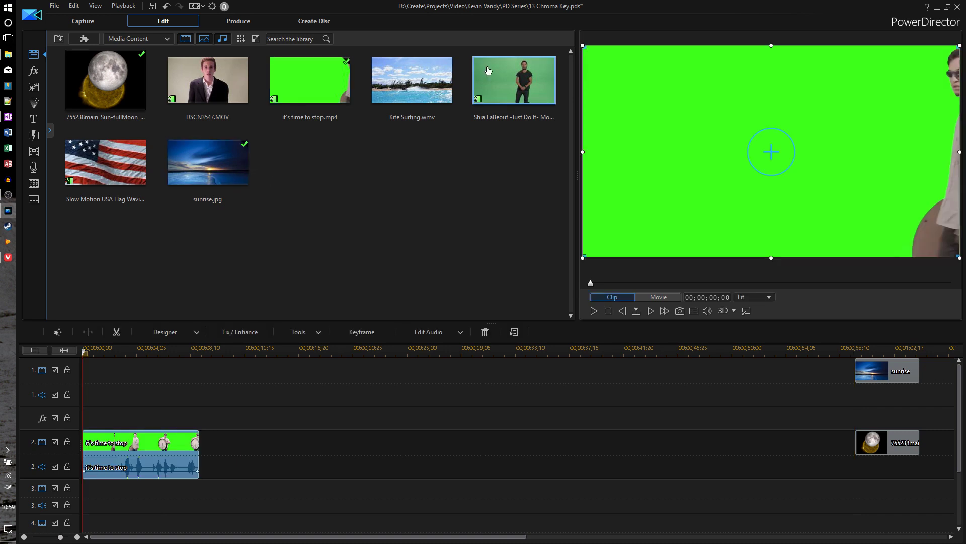
Step: Put Kite Surfing.wmv on track 1, lower its volume to -9.9, and select the green-screen clip
{"action": "left_click_drag", "start_coordinate": [443, 75], "coordinate": [94, 390]}
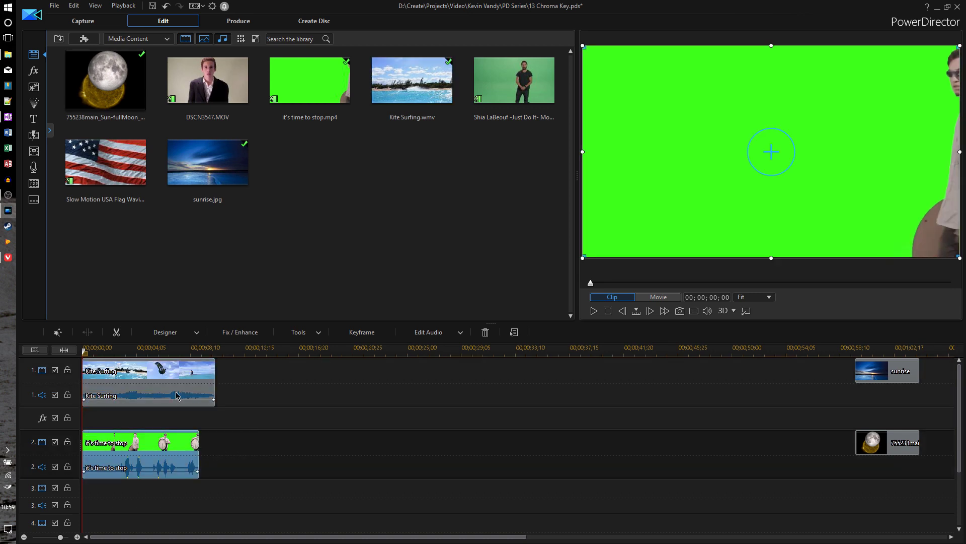
{"action": "left_click_drag", "start_coordinate": [174, 400], "coordinate": [174, 402]}
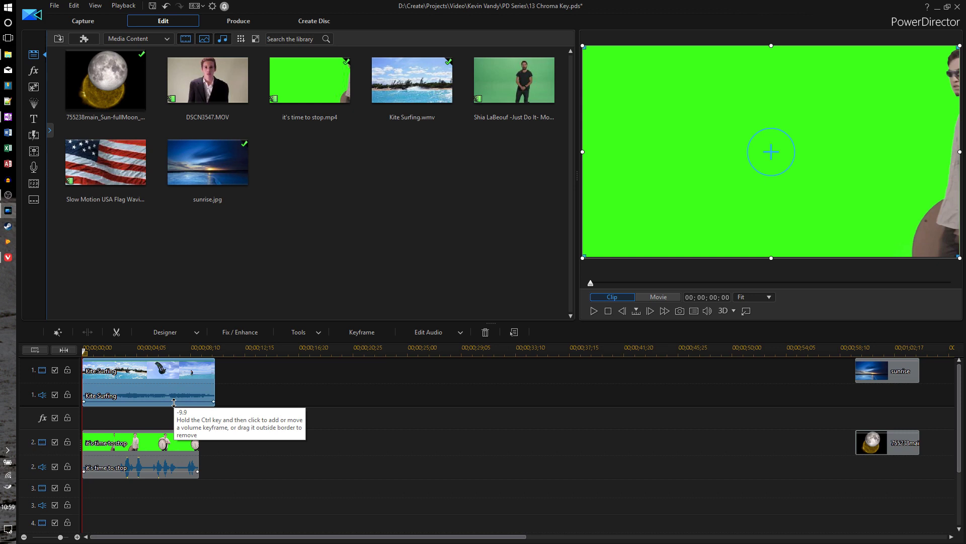
{"action": "left_click", "coordinate": [162, 446]}
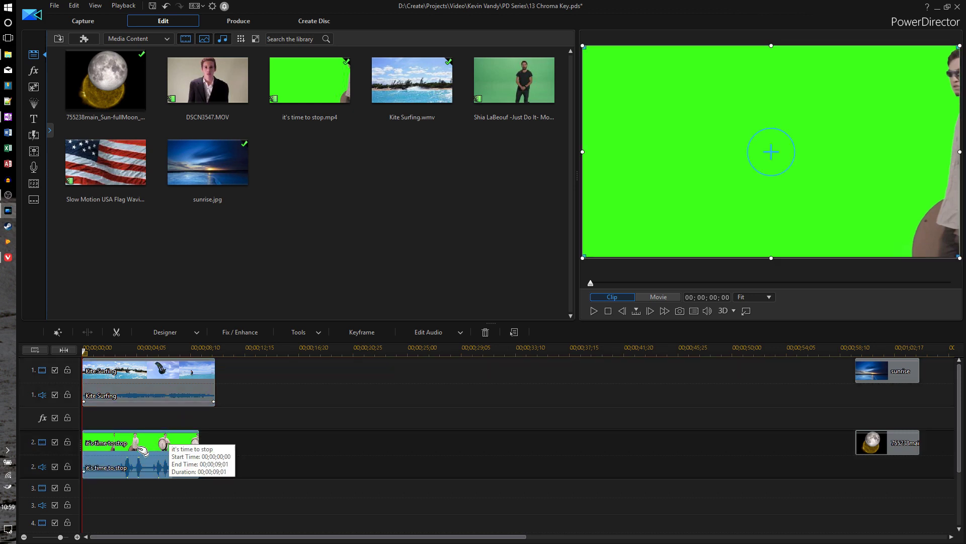
{"action": "left_click", "coordinate": [168, 334]}
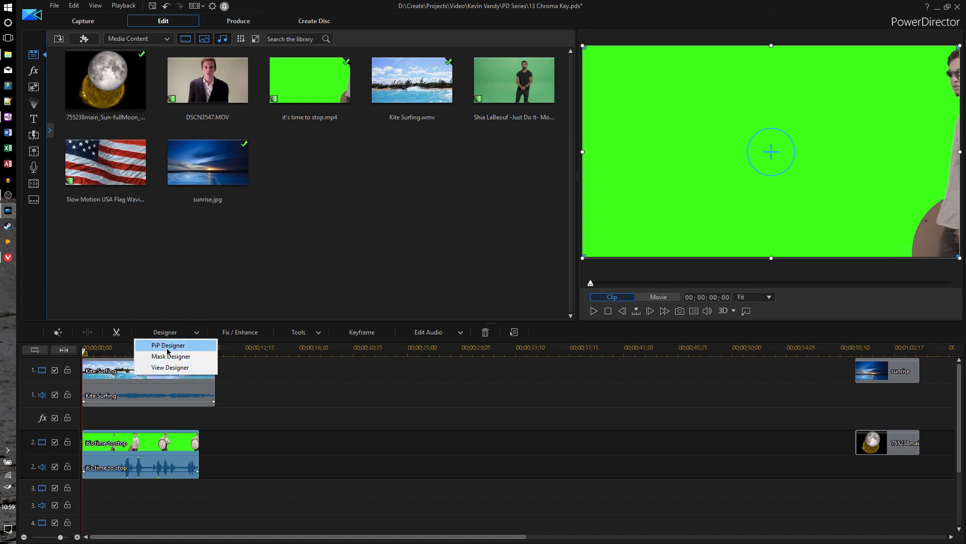
Step: Chroma-key 'it's time to stop' by sampling its green background with the eyedropper, then confirm
{"action": "left_click", "coordinate": [192, 346]}
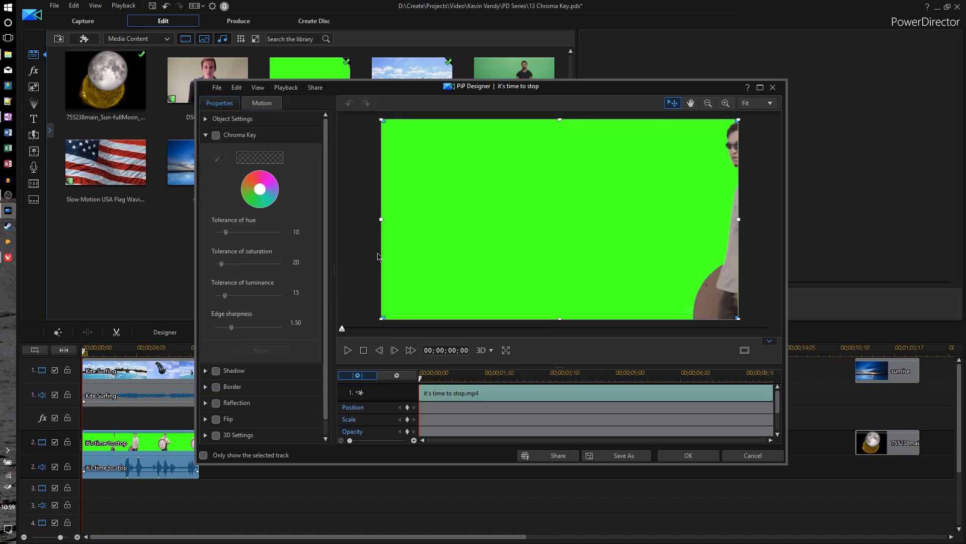
{"action": "left_click", "coordinate": [217, 135]}
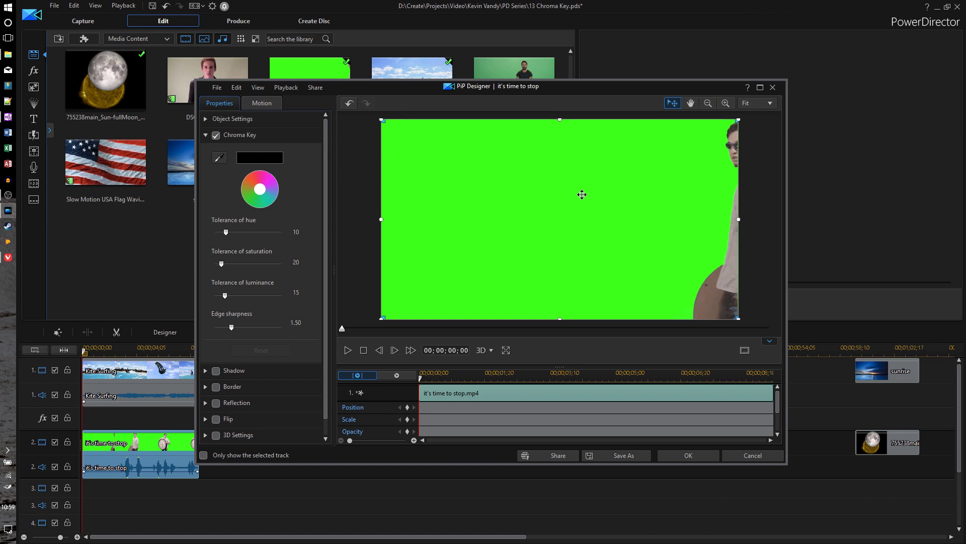
{"action": "left_click", "coordinate": [216, 160]}
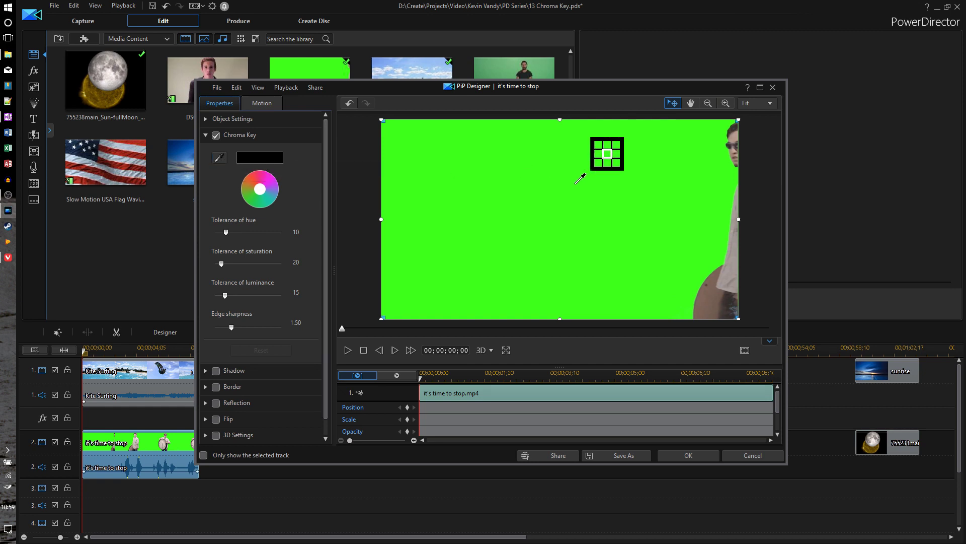
{"action": "left_click", "coordinate": [560, 183]}
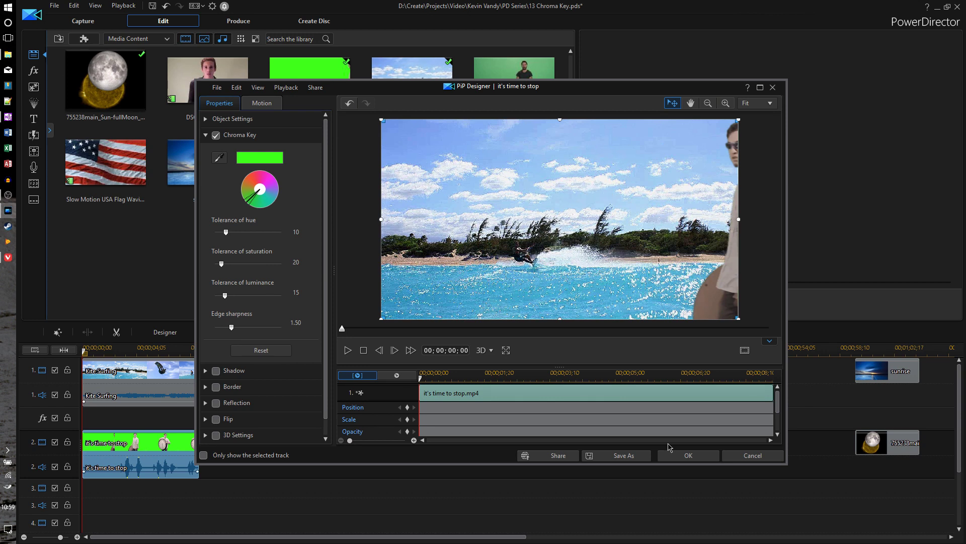
{"action": "left_click", "coordinate": [682, 457]}
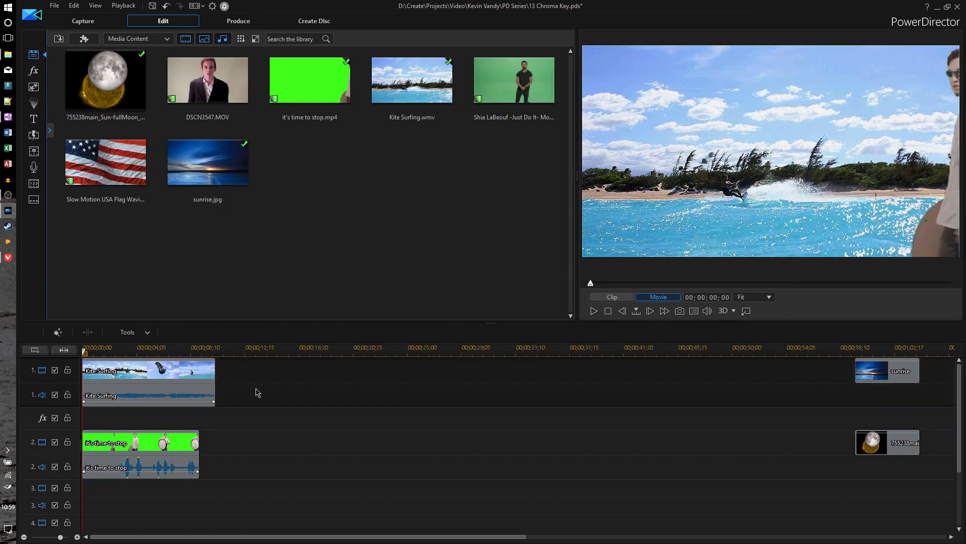
Step: Move both kite-surfing clips later to about 00;00;45;20 and preview DSCN3547.MOV
{"action": "key", "text": "space"}
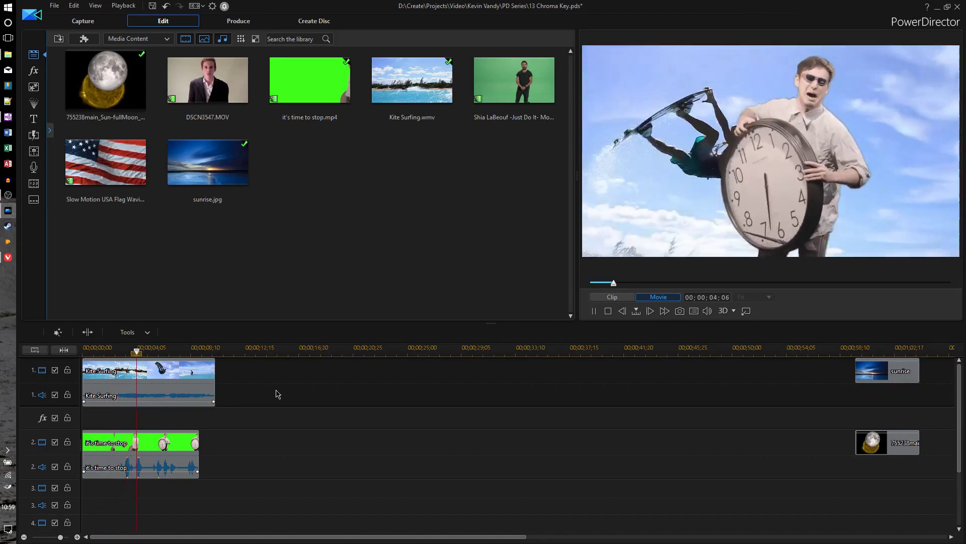
{"action": "key", "text": "space"}
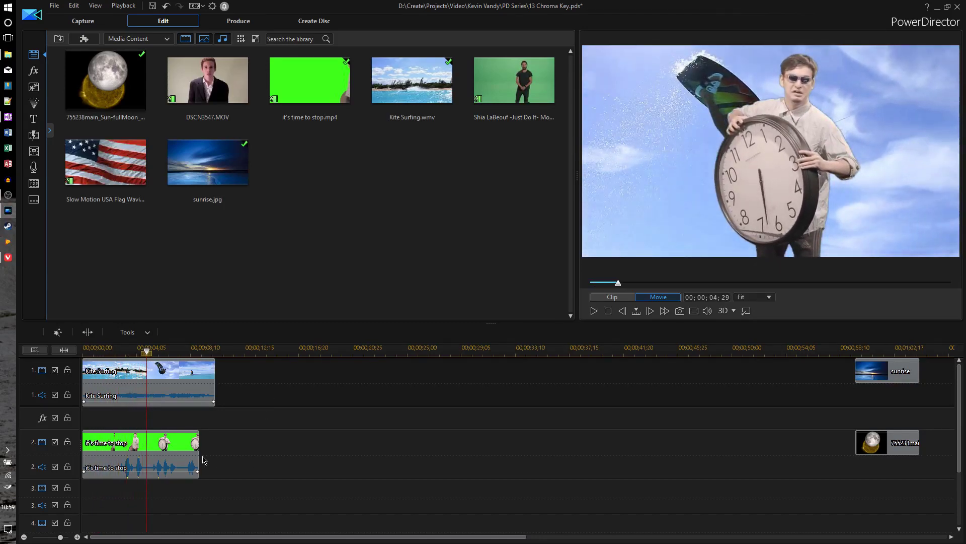
{"action": "left_click_drag", "start_coordinate": [103, 508], "coordinate": [283, 383]}
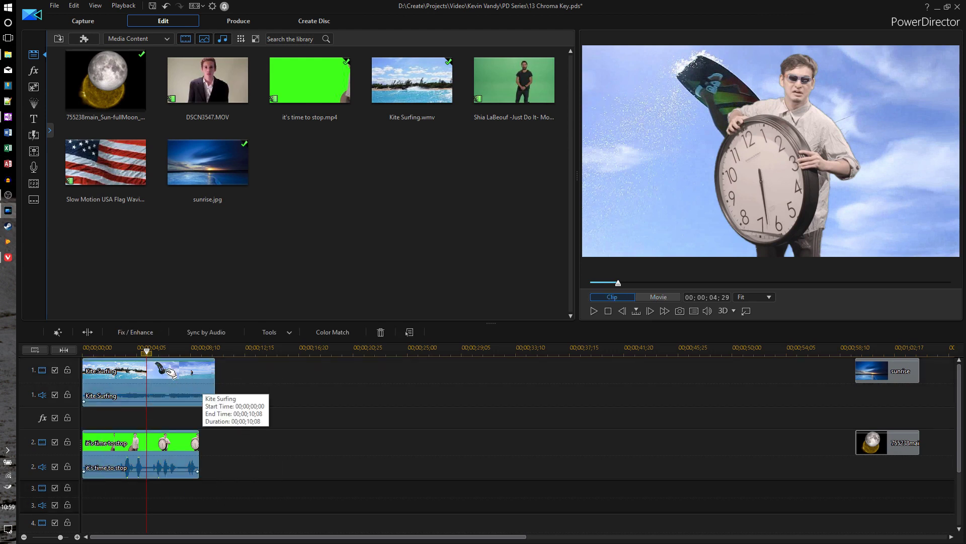
{"action": "left_click_drag", "start_coordinate": [173, 372], "coordinate": [767, 360]}
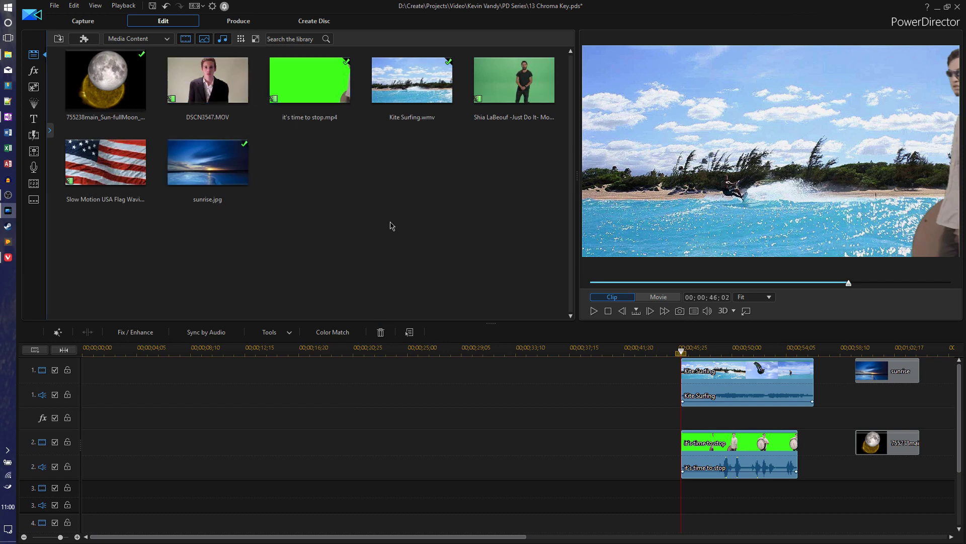
{"action": "left_click", "coordinate": [224, 103]}
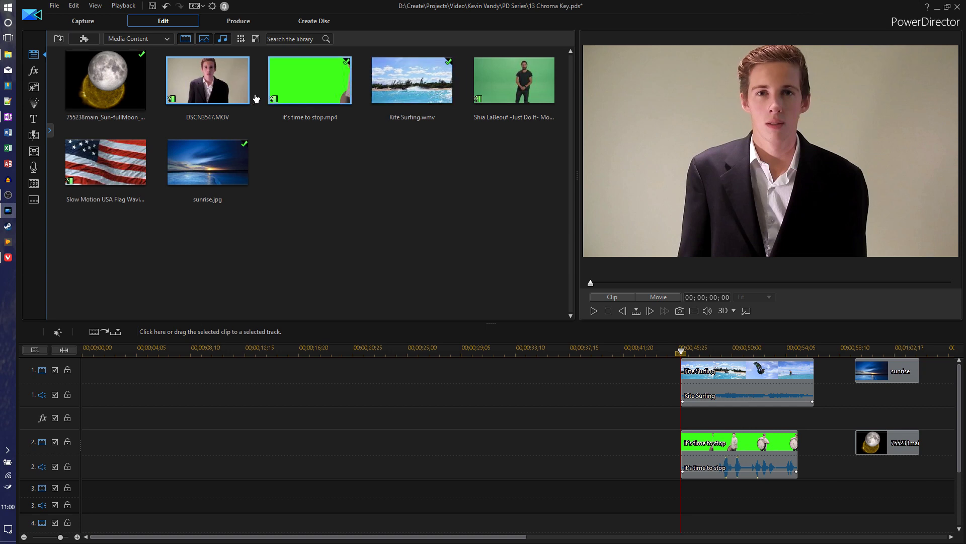
Step: Place DSCN3547.MOV at the start of track 2 and the USA flag clip on track 1
{"action": "left_click_drag", "start_coordinate": [210, 78], "coordinate": [74, 442]}
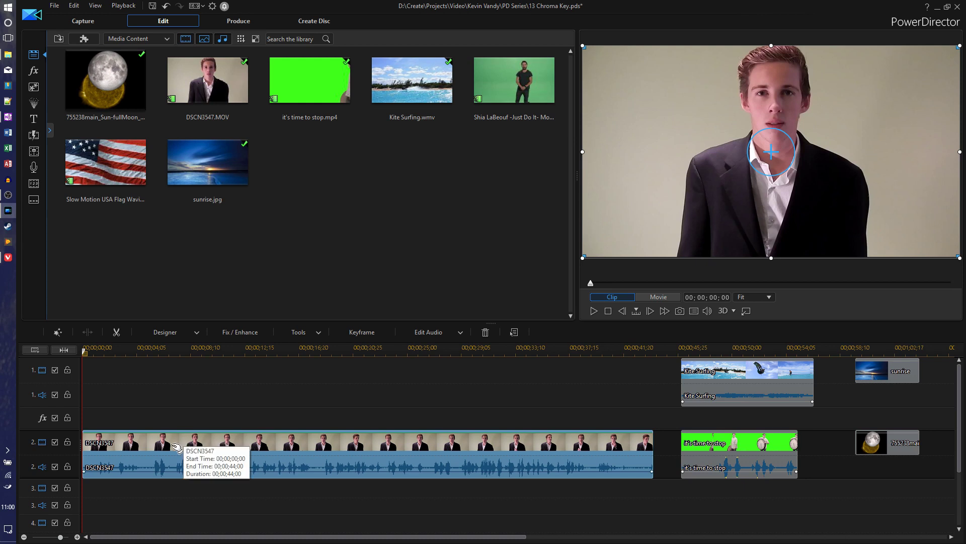
{"action": "left_click_drag", "start_coordinate": [128, 169], "coordinate": [180, 388]}
{"action": "left_click", "coordinate": [391, 390]}
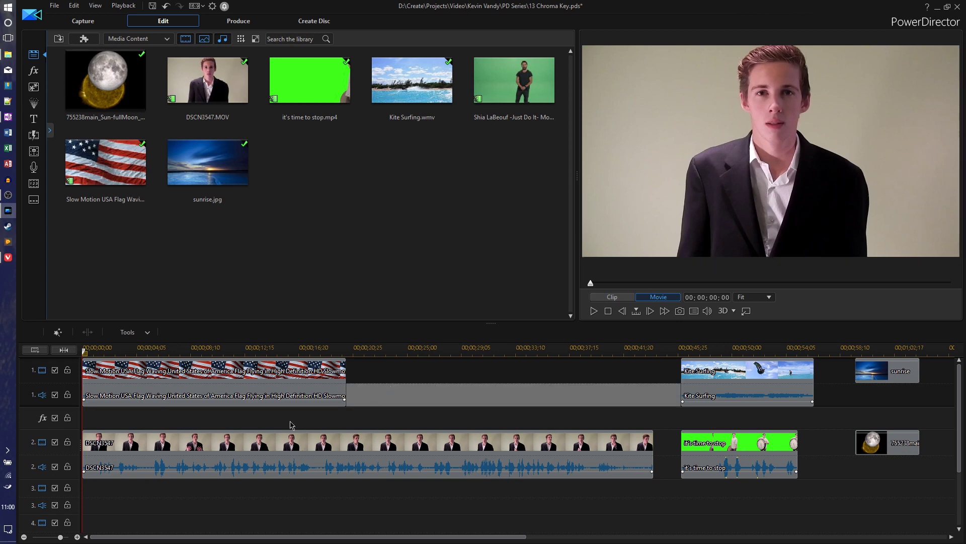
{"action": "left_click", "coordinate": [222, 456]}
{"action": "left_click", "coordinate": [181, 335]}
{"action": "left_click", "coordinate": [180, 335]}
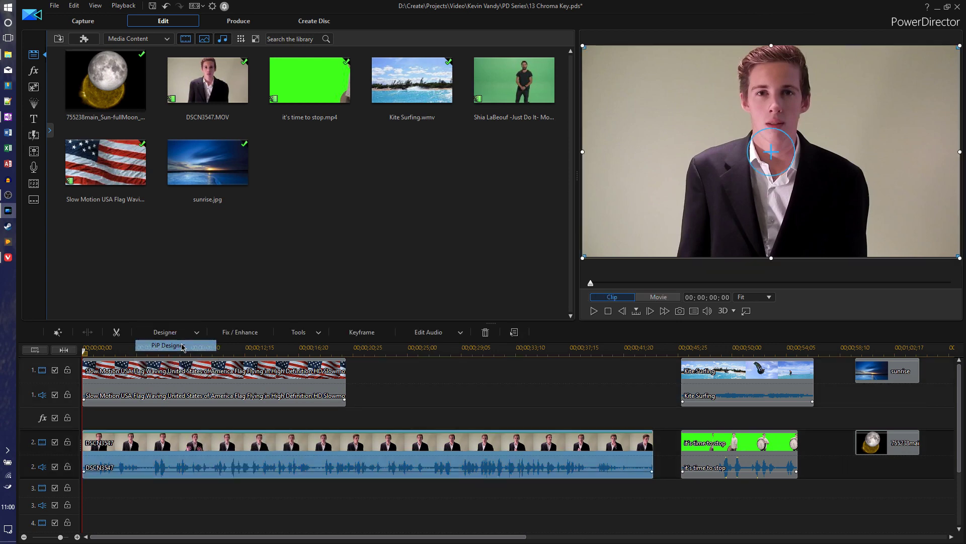
{"action": "double_click", "coordinate": [185, 455]}
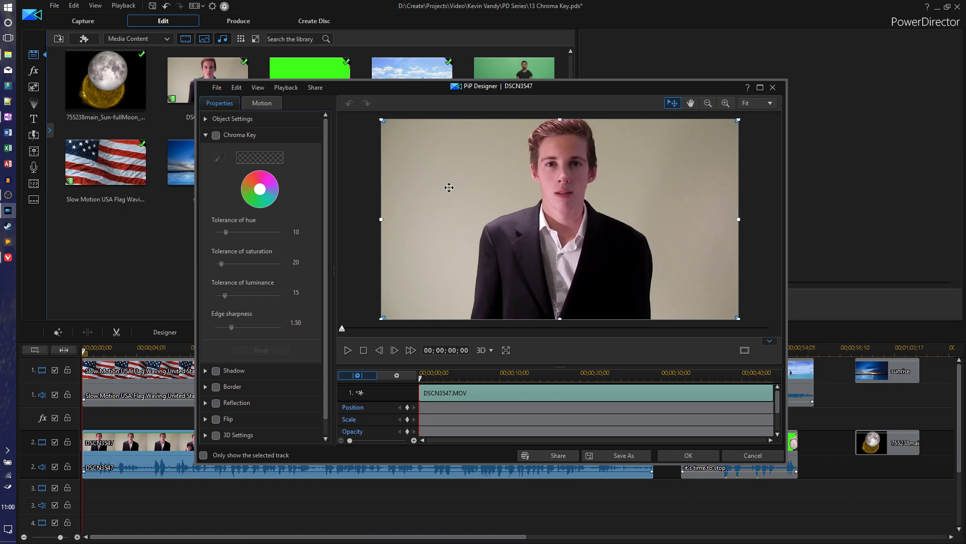
Step: Chroma-key DSCN3547 by sampling the beige wall, then play the preview to check it
{"action": "left_click", "coordinate": [216, 135]}
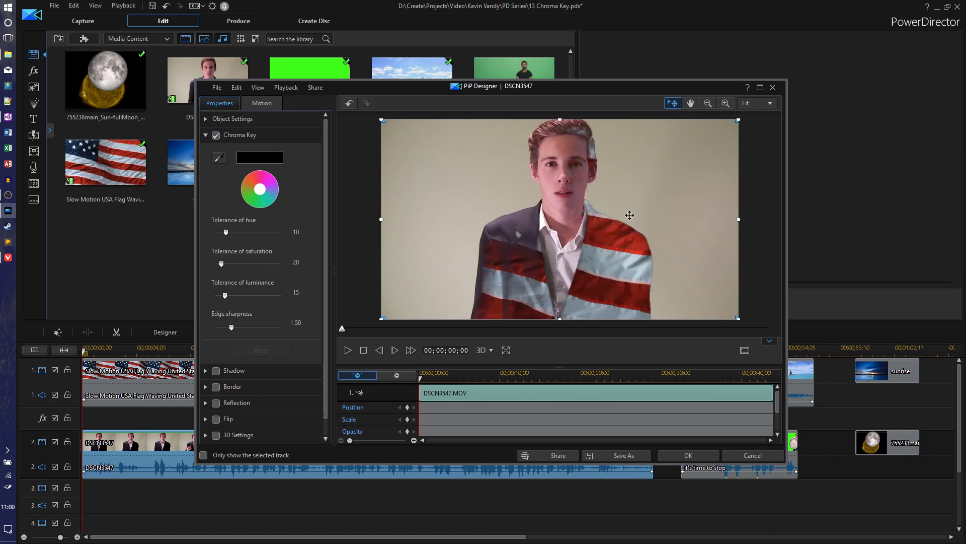
{"action": "left_click", "coordinate": [219, 158]}
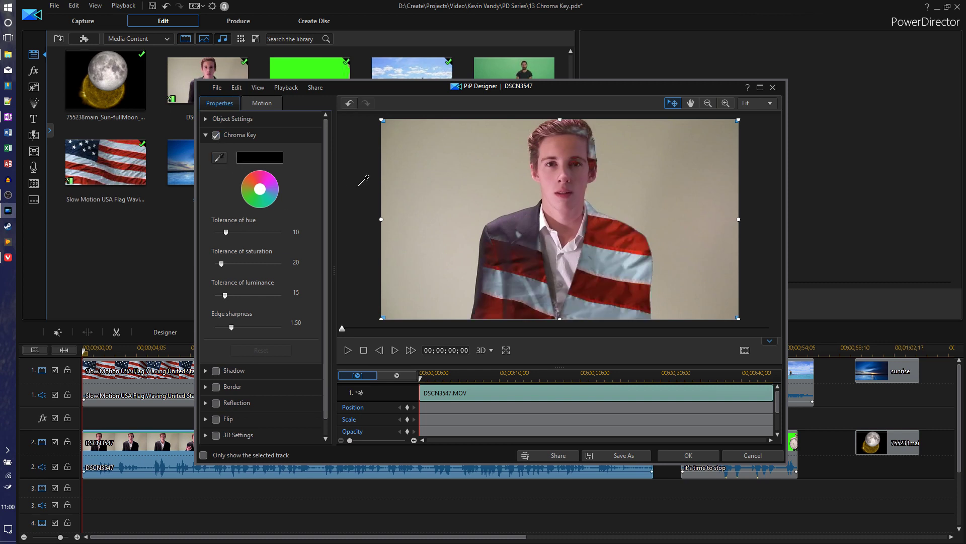
{"action": "left_click", "coordinate": [456, 179]}
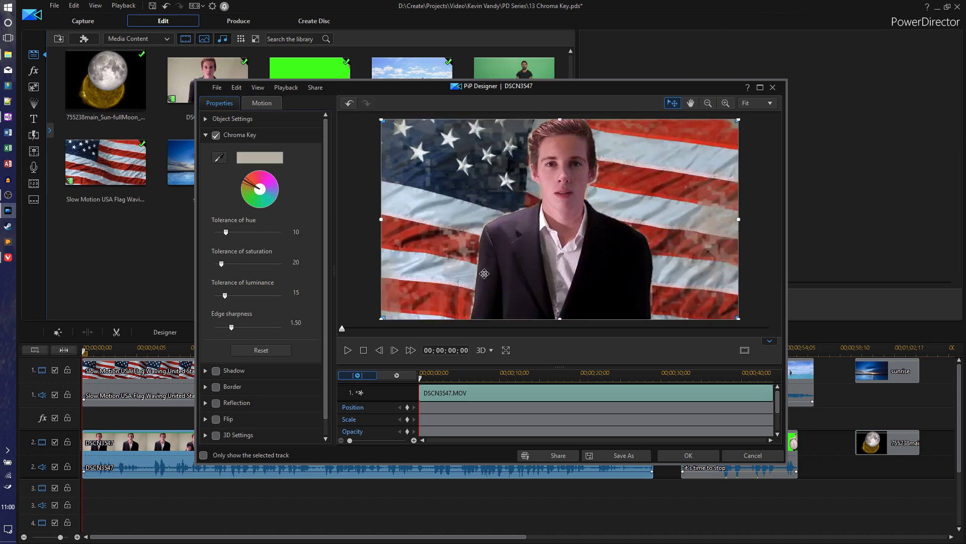
{"action": "left_click", "coordinate": [347, 350]}
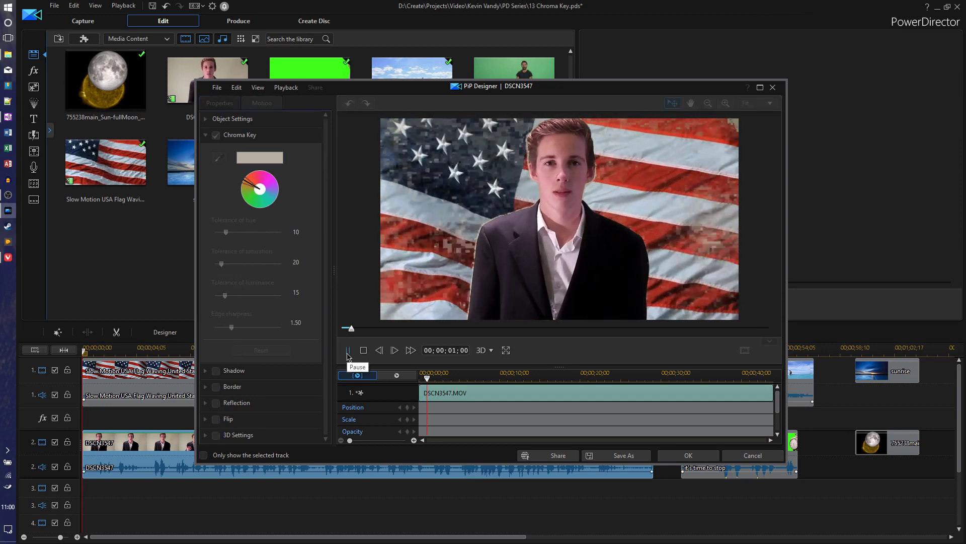
{"action": "left_click", "coordinate": [347, 350]}
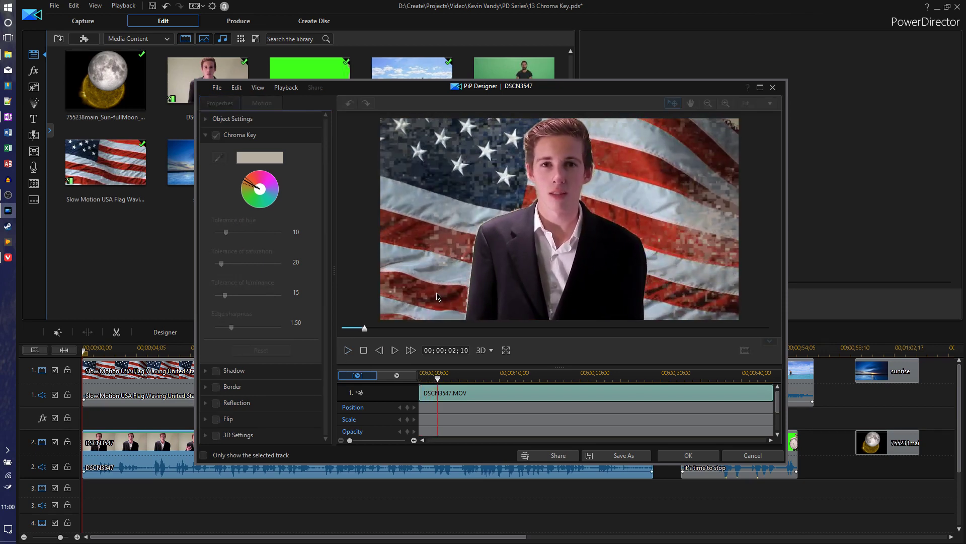
{"action": "left_click", "coordinate": [363, 350]}
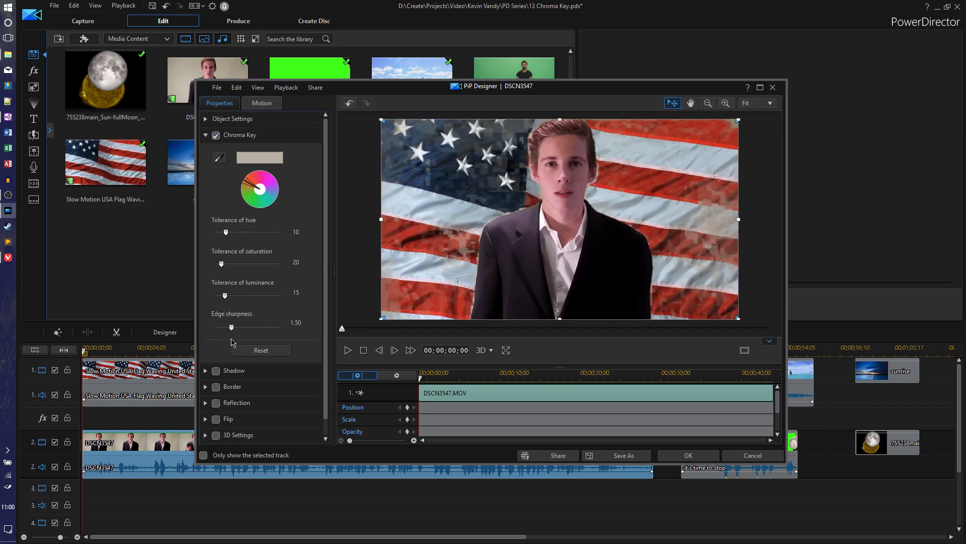
Step: Set edge sharpness 6.00 and tolerances hue 25, saturation 26, luminance 27, then apply
{"action": "left_click_drag", "start_coordinate": [233, 331], "coordinate": [288, 330]}
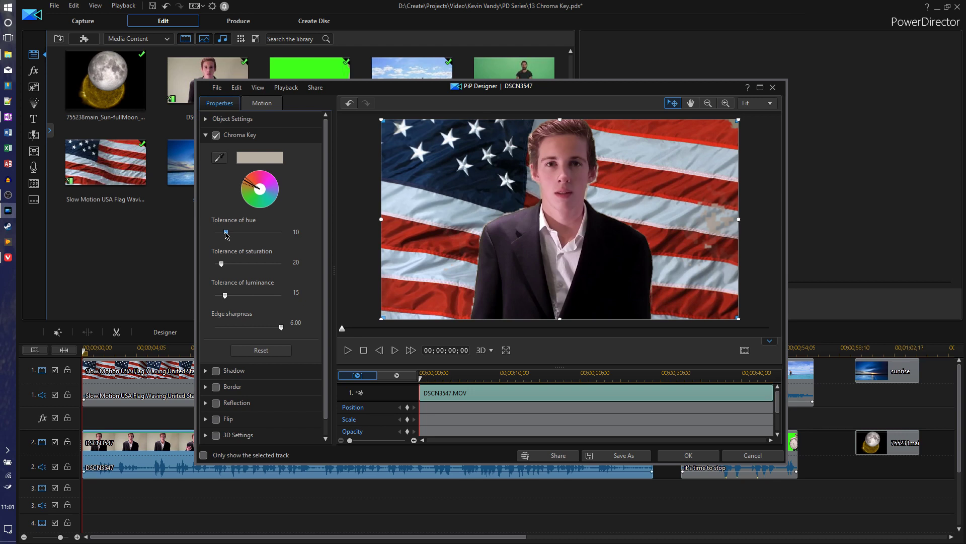
{"action": "left_click_drag", "start_coordinate": [226, 234], "coordinate": [240, 235]}
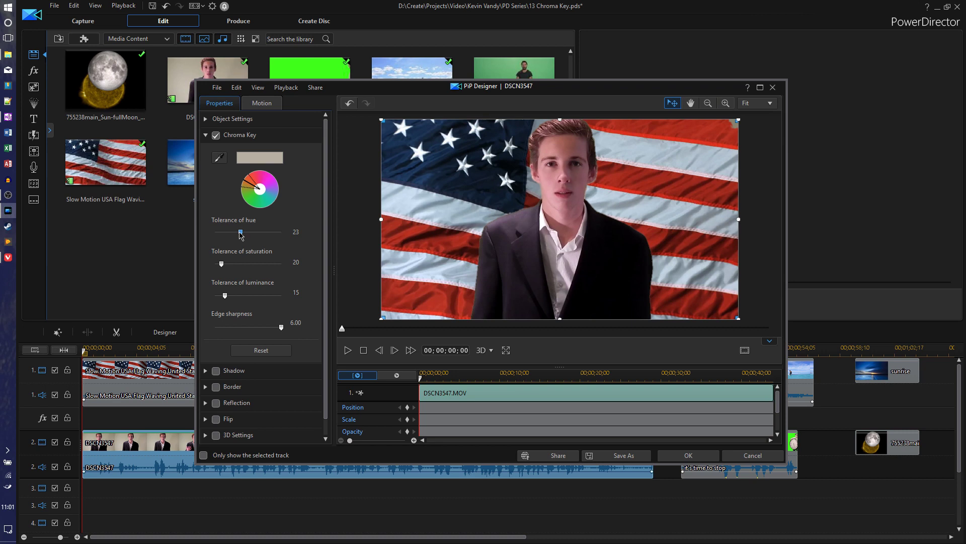
{"action": "left_click_drag", "start_coordinate": [240, 235], "coordinate": [252, 234]}
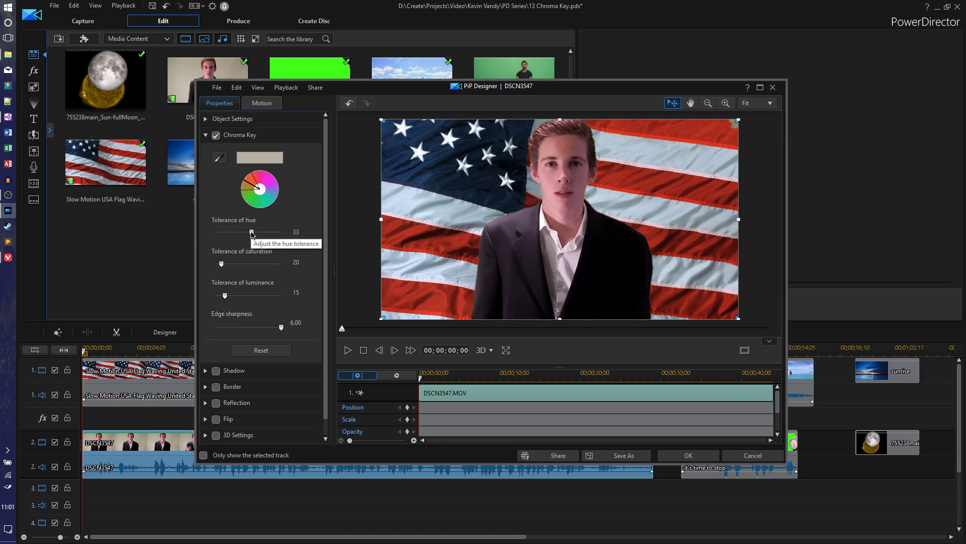
{"action": "mouse_move", "coordinate": [252, 234]}
{"action": "left_mouse_down"}
{"action": "mouse_move", "coordinate": [280, 237]}
{"action": "mouse_move", "coordinate": [245, 238]}
{"action": "left_mouse_up"}
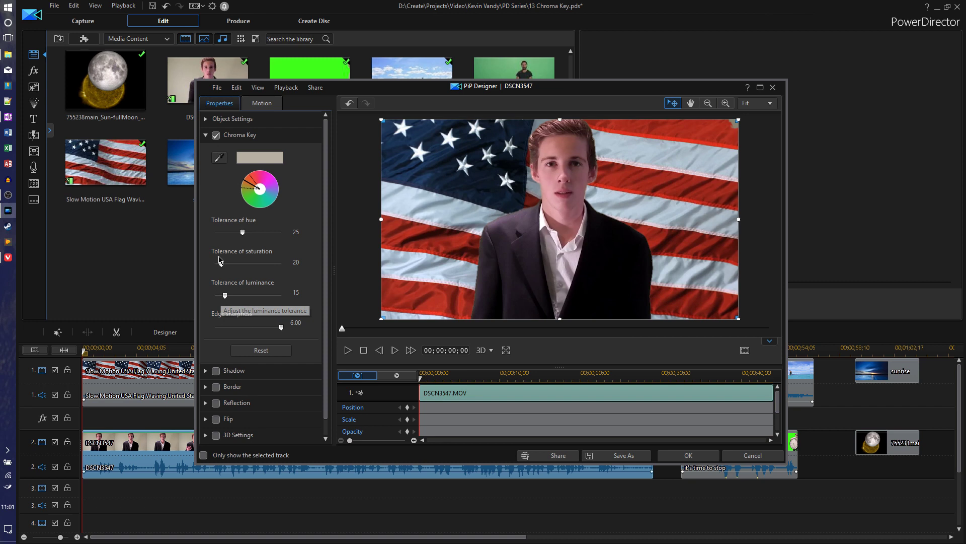
{"action": "mouse_move", "coordinate": [222, 264]}
{"action": "left_mouse_down"}
{"action": "mouse_move", "coordinate": [279, 265]}
{"action": "mouse_move", "coordinate": [216, 280]}
{"action": "mouse_move", "coordinate": [229, 279]}
{"action": "mouse_move", "coordinate": [228, 271]}
{"action": "left_mouse_up"}
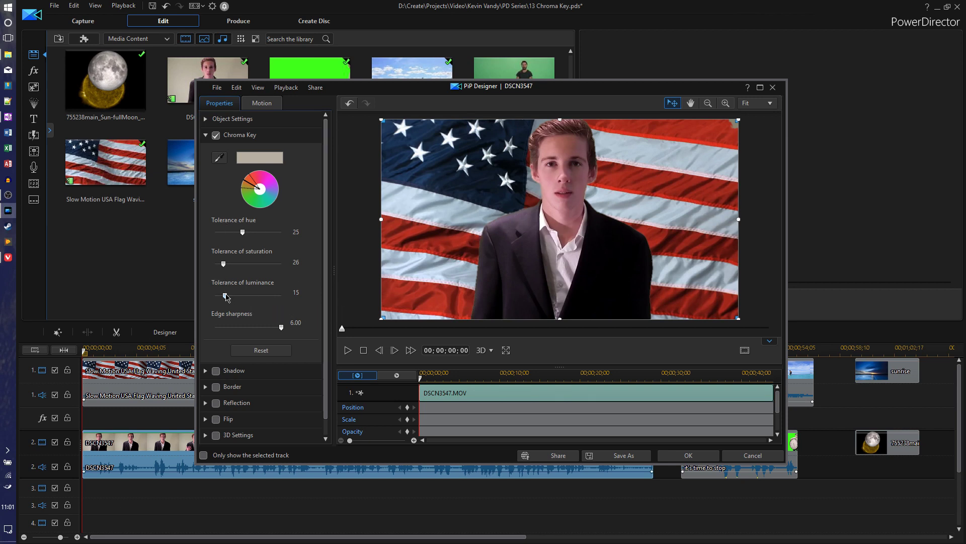
{"action": "left_click_drag", "start_coordinate": [226, 297], "coordinate": [251, 306]}
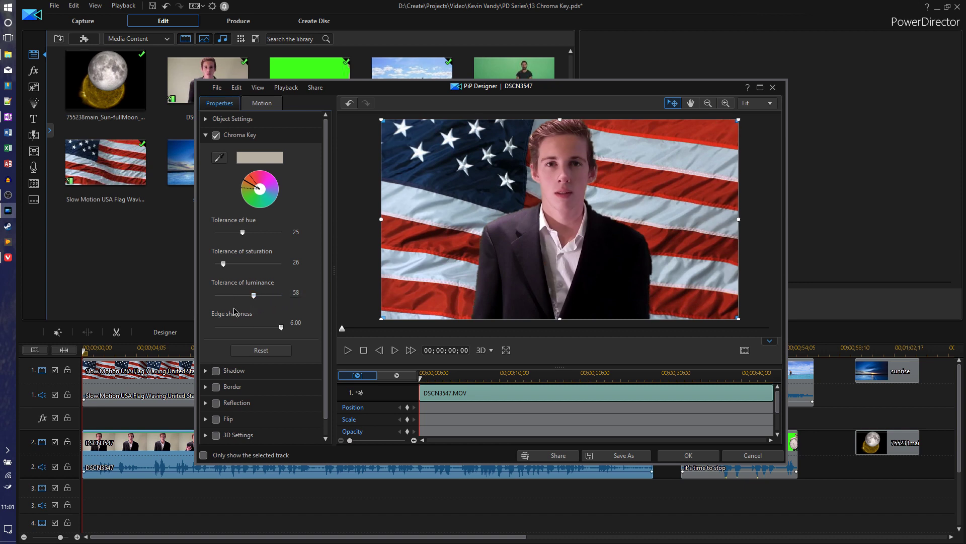
{"action": "left_click_drag", "start_coordinate": [254, 301], "coordinate": [229, 301]}
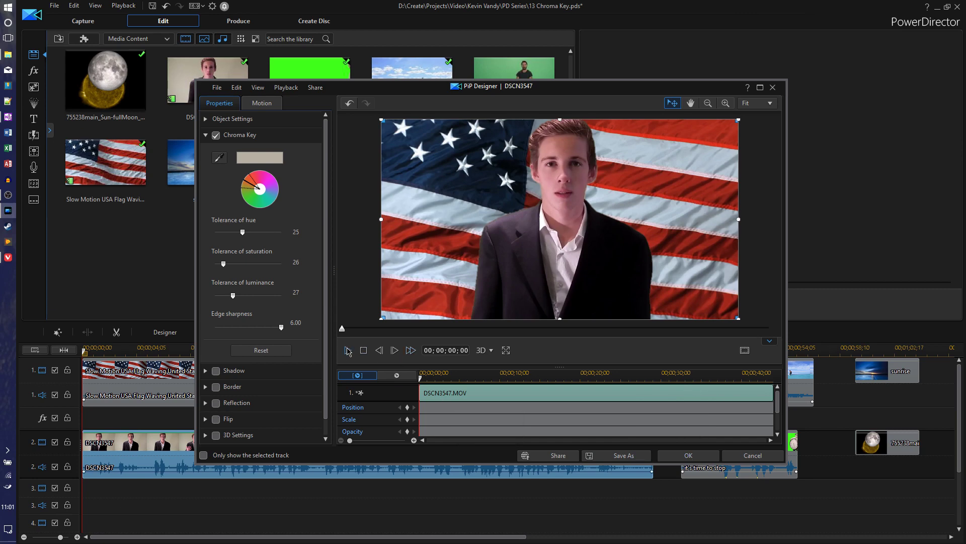
{"action": "left_click", "coordinate": [686, 455]}
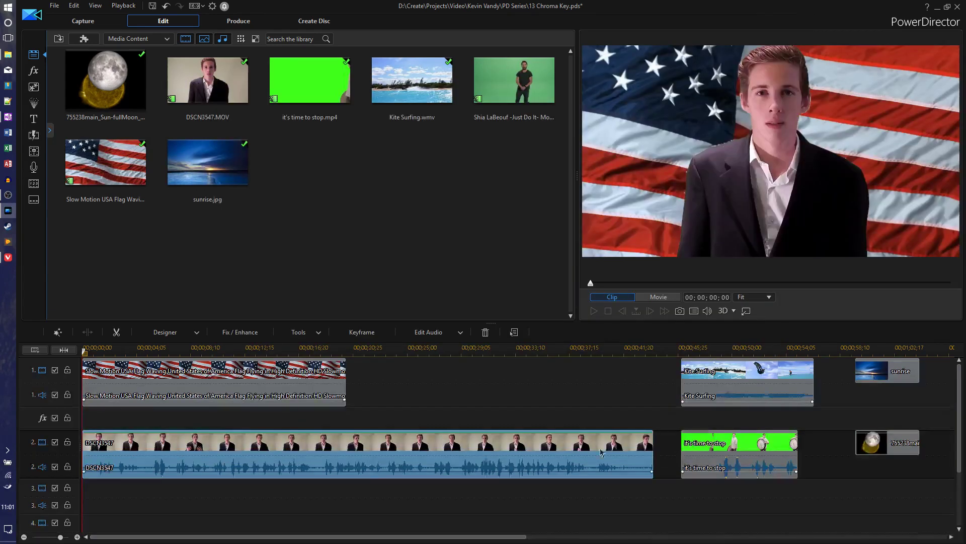
{"action": "left_click", "coordinate": [186, 497]}
{"action": "key", "text": "space"}
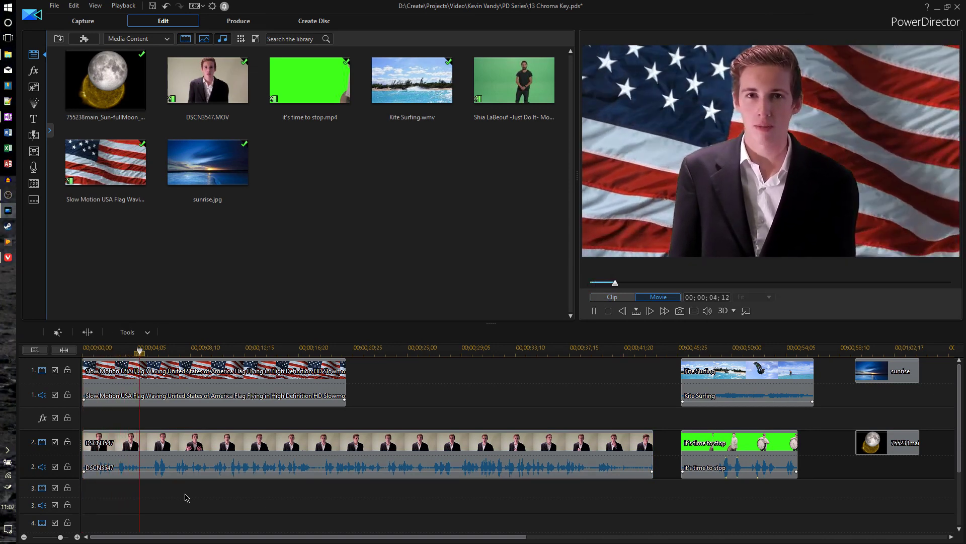
{"action": "key", "text": "space"}
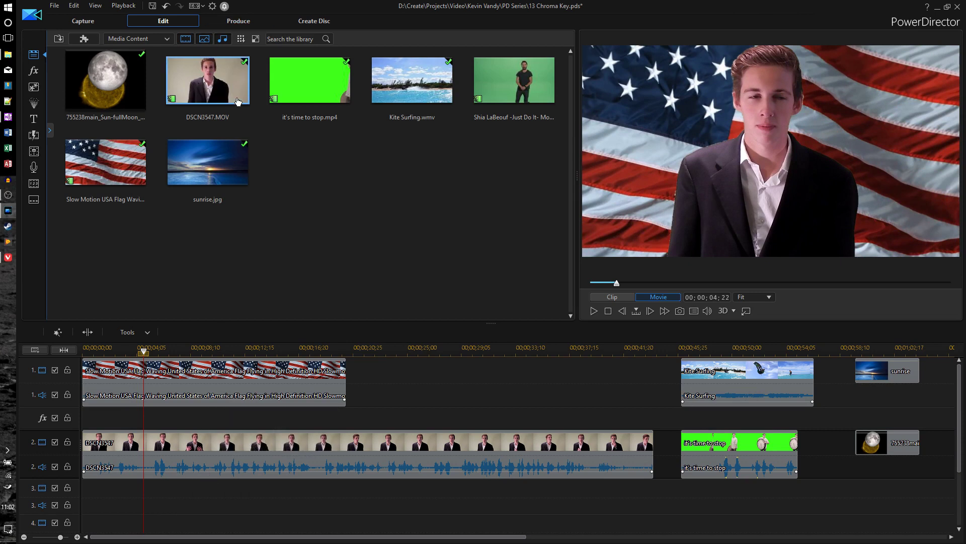
Step: Move 'it's time to stop' to track 3 at 00;00;01;05, undoing a trial resize
{"action": "left_click", "coordinate": [706, 443]}
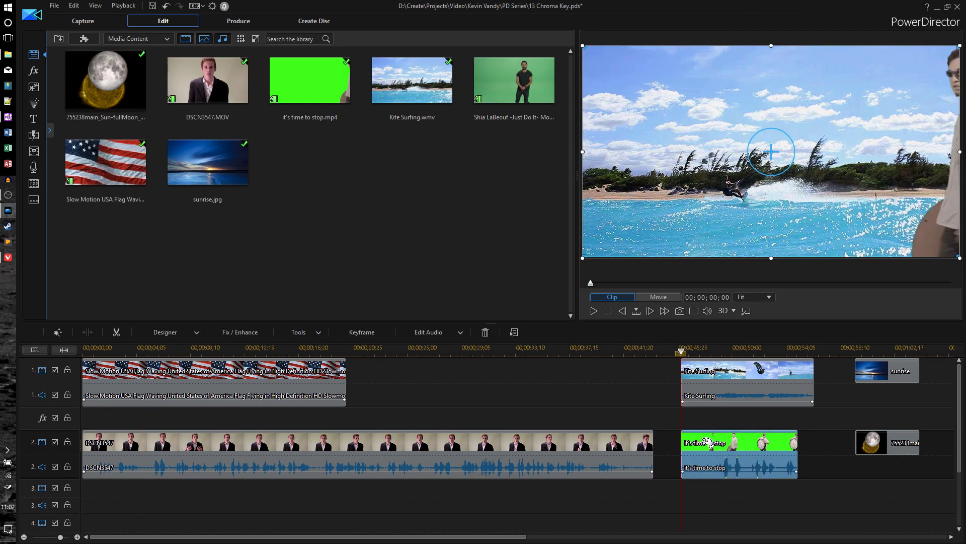
{"action": "left_click_drag", "start_coordinate": [709, 443], "coordinate": [121, 491]}
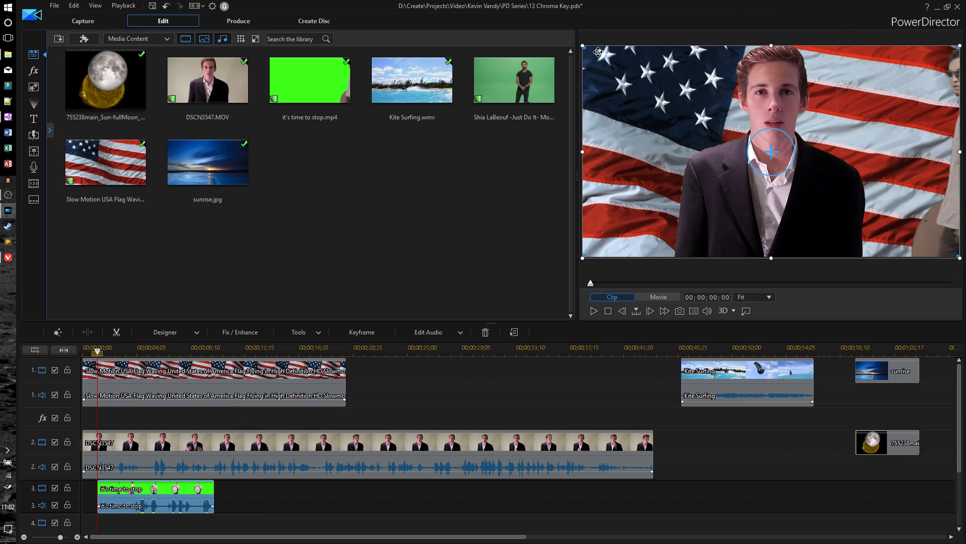
{"action": "left_click_drag", "start_coordinate": [583, 45], "coordinate": [772, 143]}
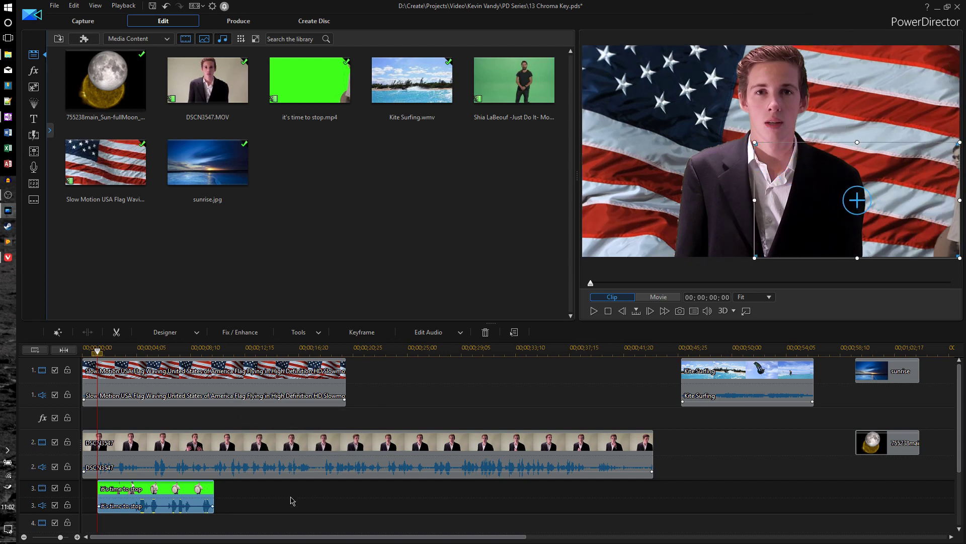
{"action": "key", "text": "ctrl+z"}
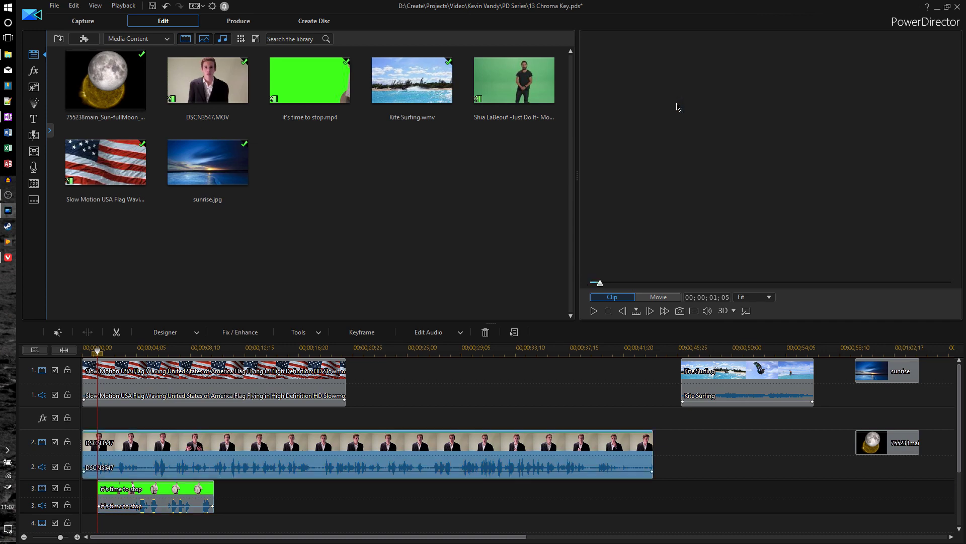
{"action": "left_click", "coordinate": [272, 369]}
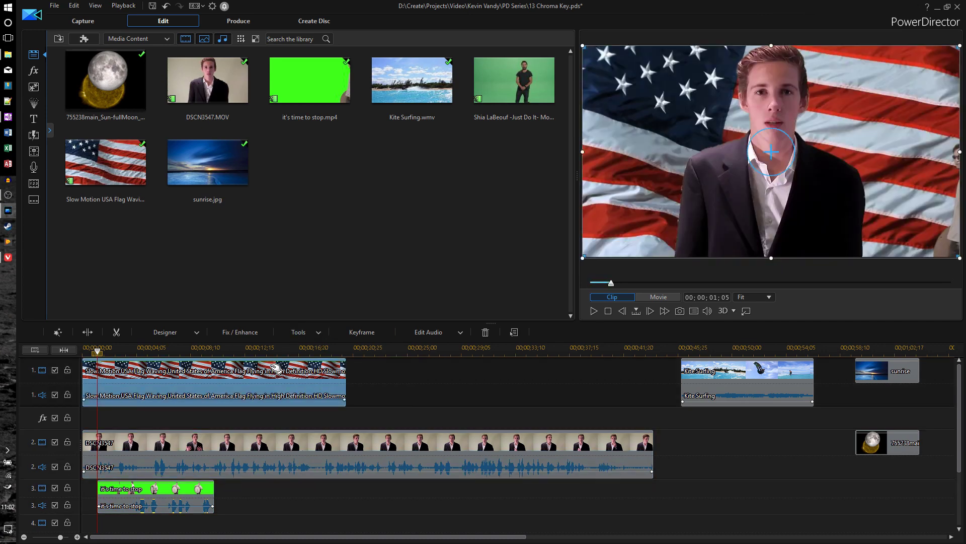
{"action": "left_click", "coordinate": [225, 445]}
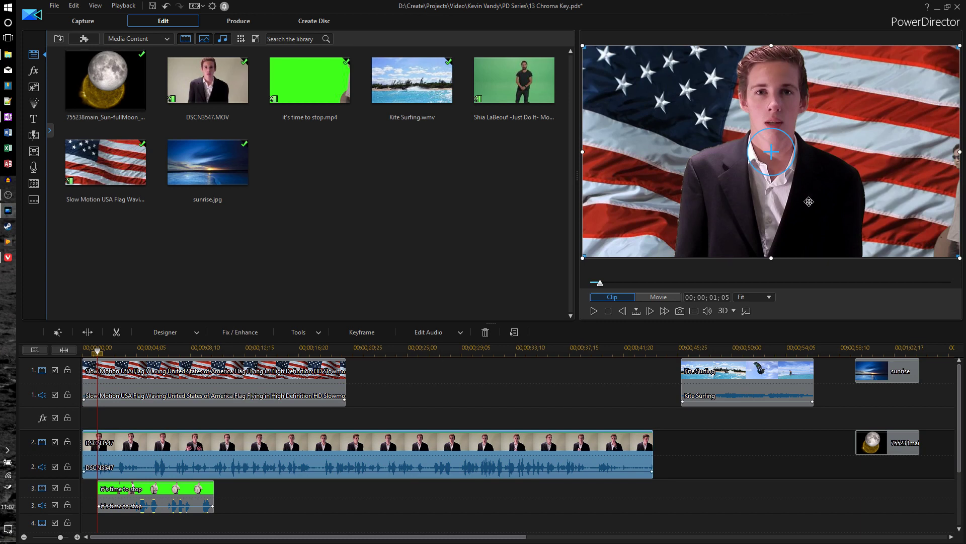
{"action": "left_click", "coordinate": [156, 494]}
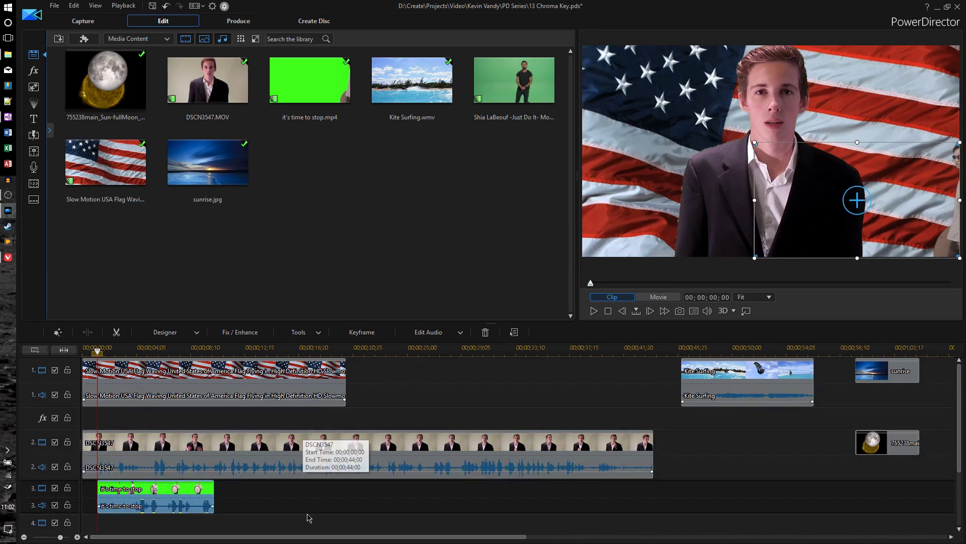
{"action": "left_click", "coordinate": [279, 513]}
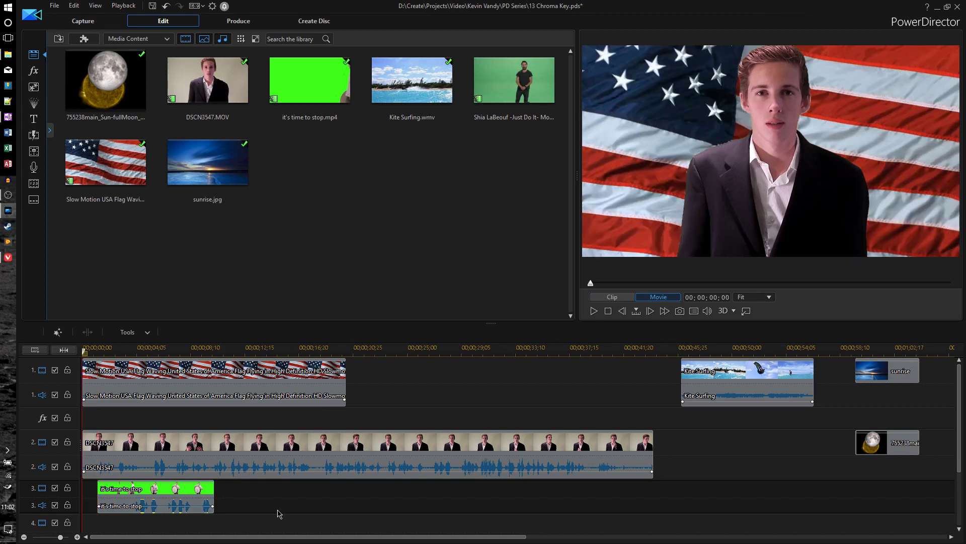
{"action": "key", "text": "space"}
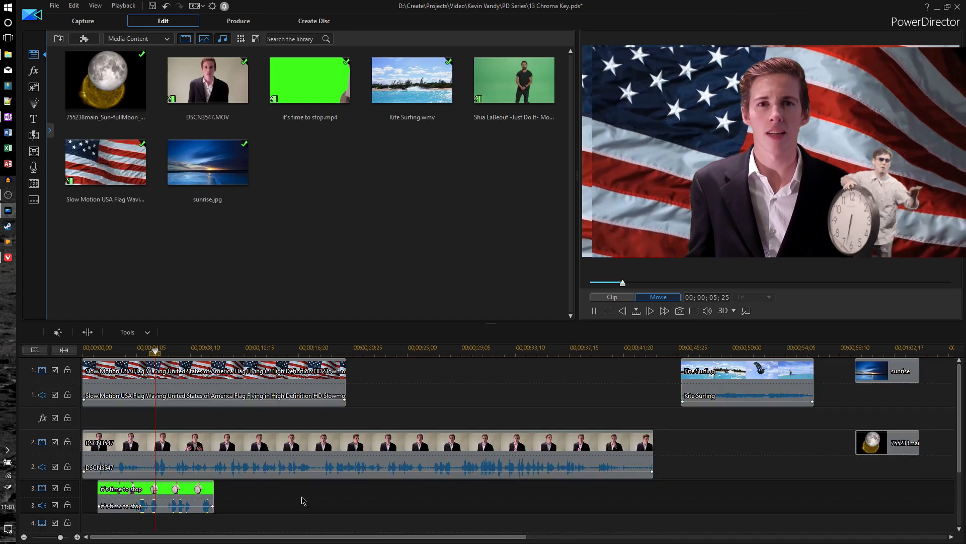
{"action": "key", "text": "space"}
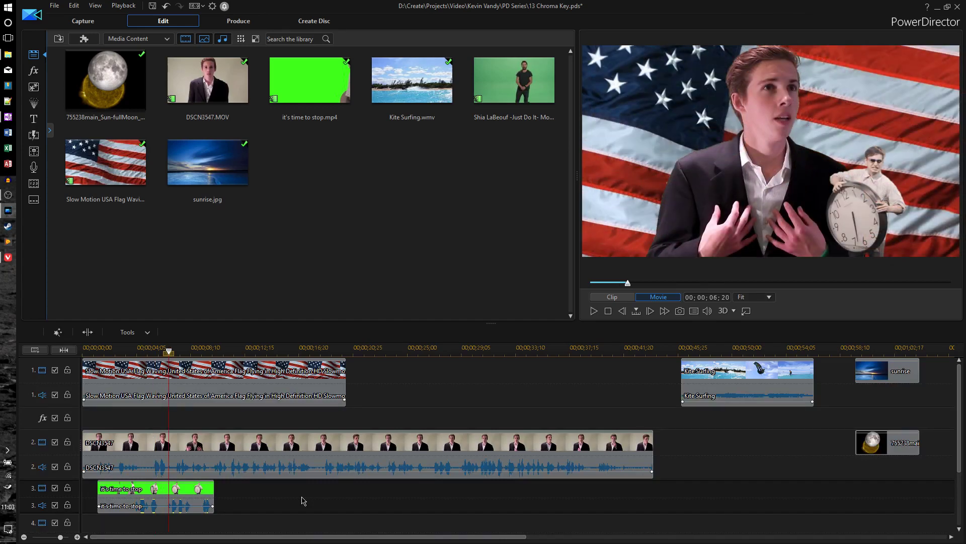